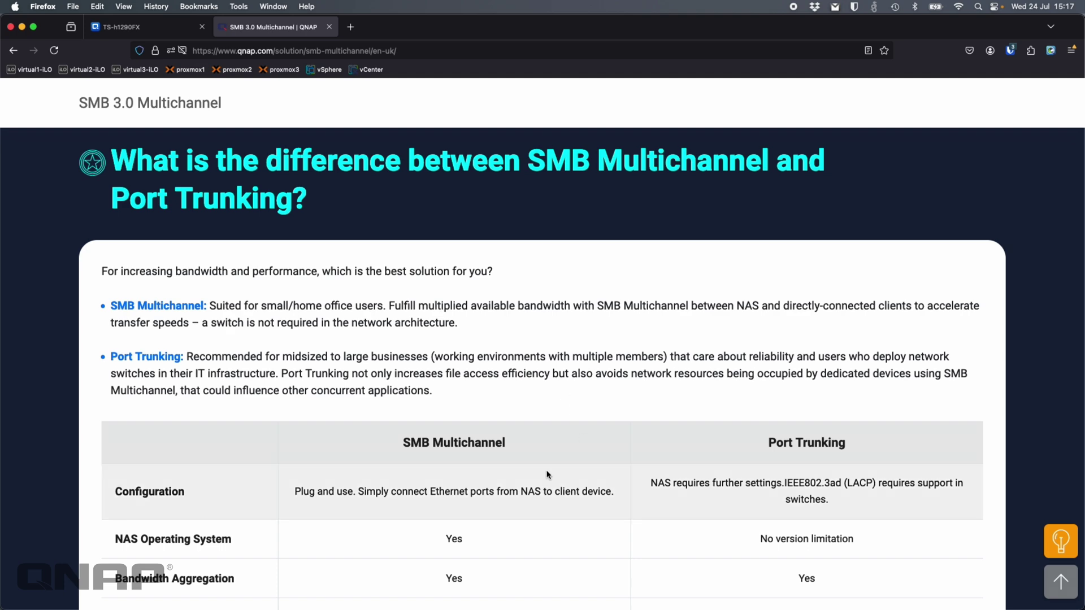
scroll(547, 475, down, 1)
scroll(547, 475, down, 2)
scroll(549, 473, down, 2)
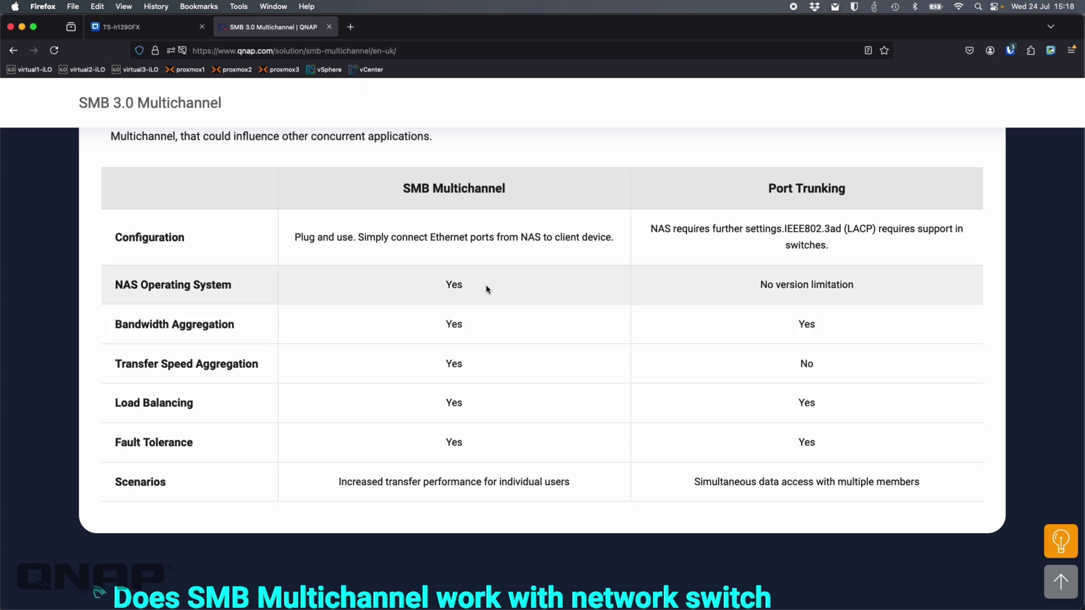
scroll(382, 284, up, 1)
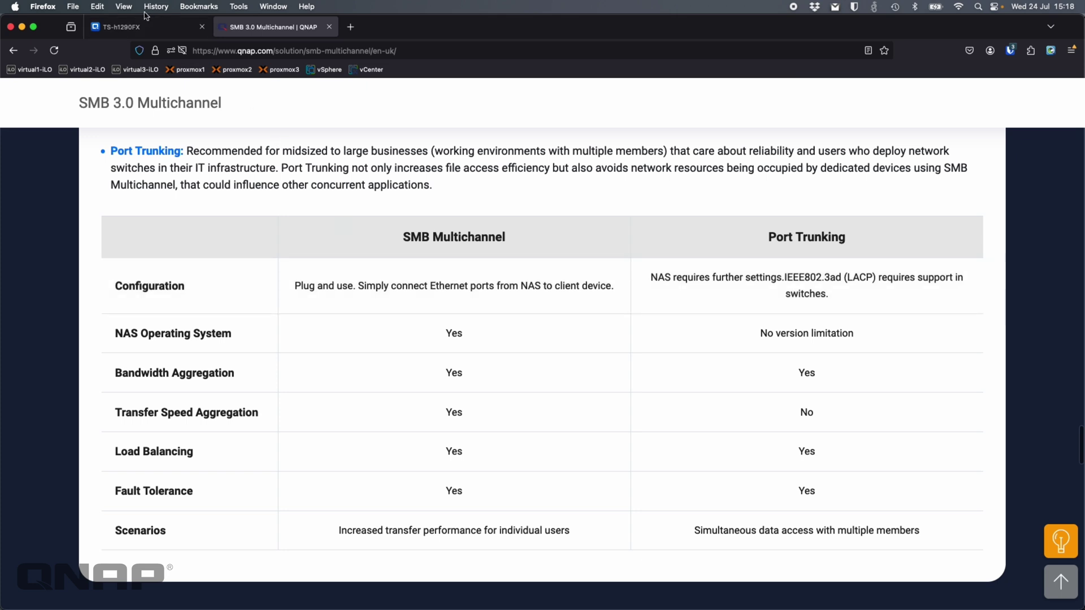
Go to the NAS Control Panel's Win/Mac/NFS/WebDAV file service settings
click(143, 29)
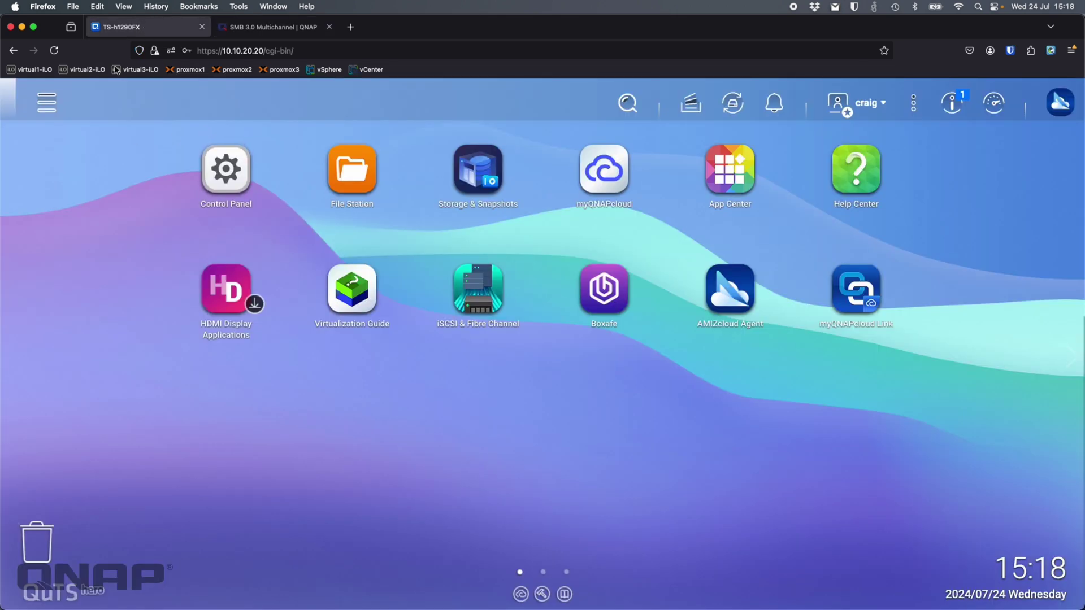
click(225, 176)
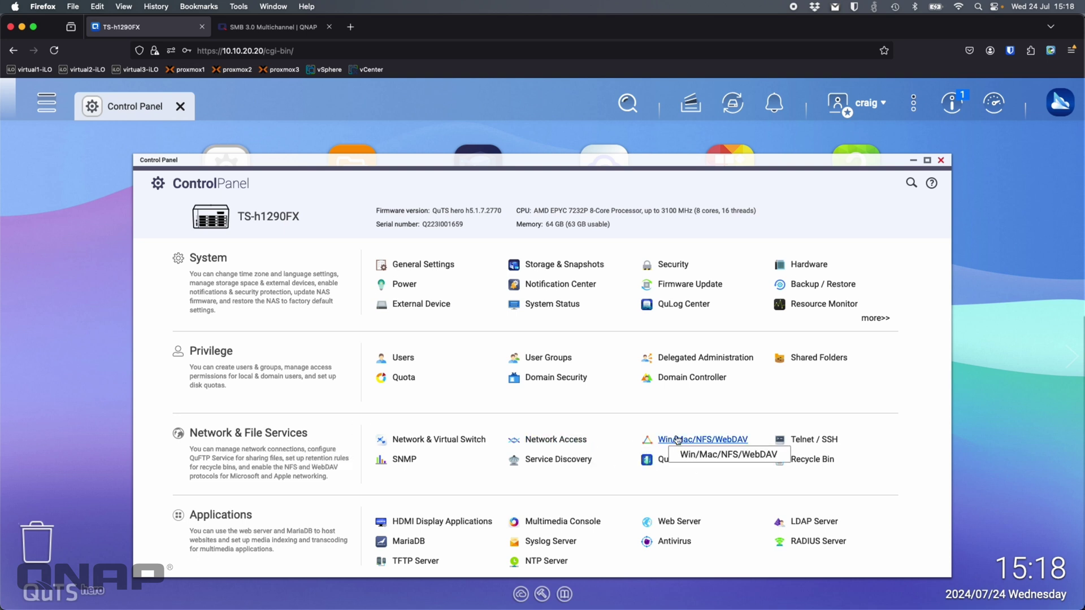
click(690, 440)
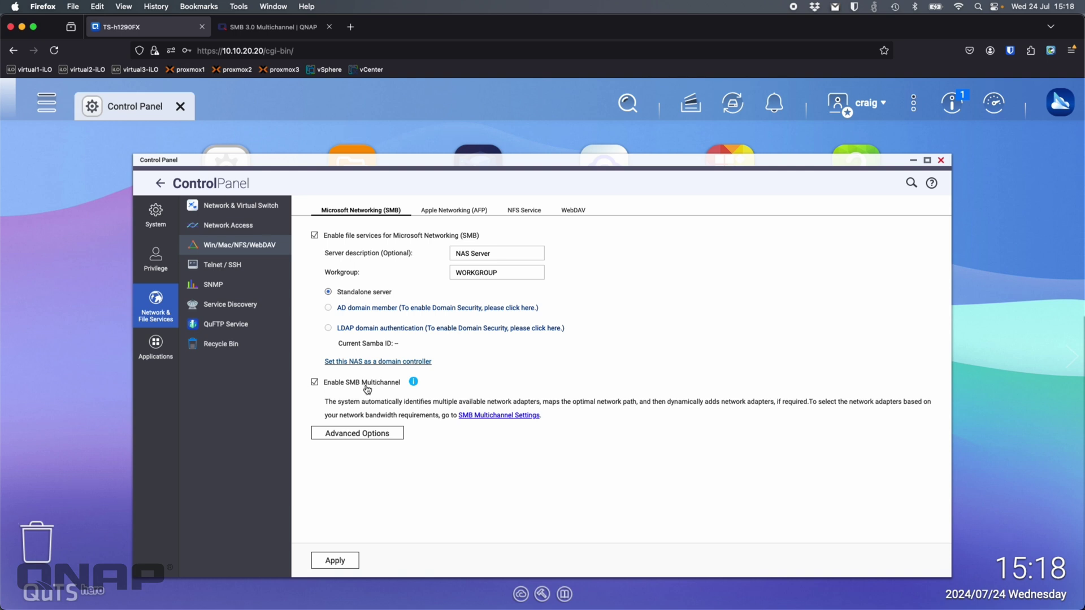
Review the SMB Multichannel adapter settings unchanged, then leave Control Panel for the NAS desktop
click(490, 417)
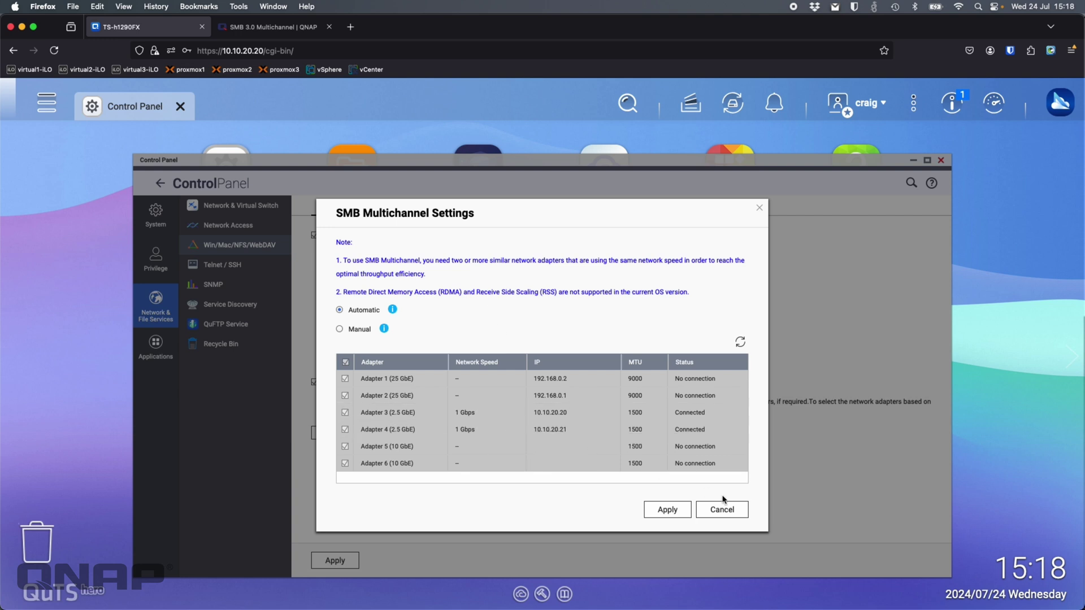
click(724, 510)
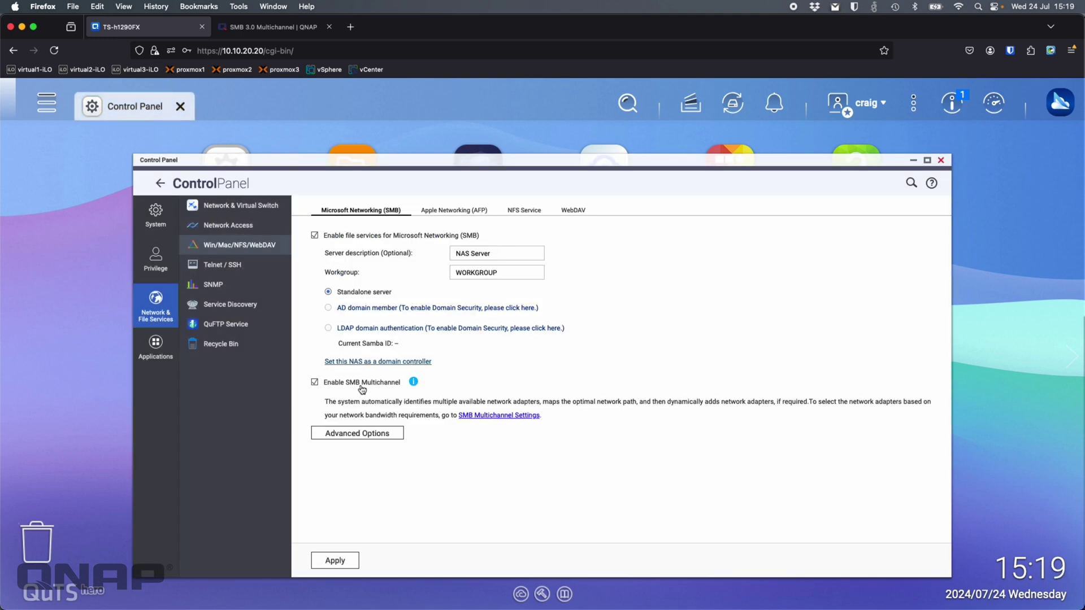
click(940, 162)
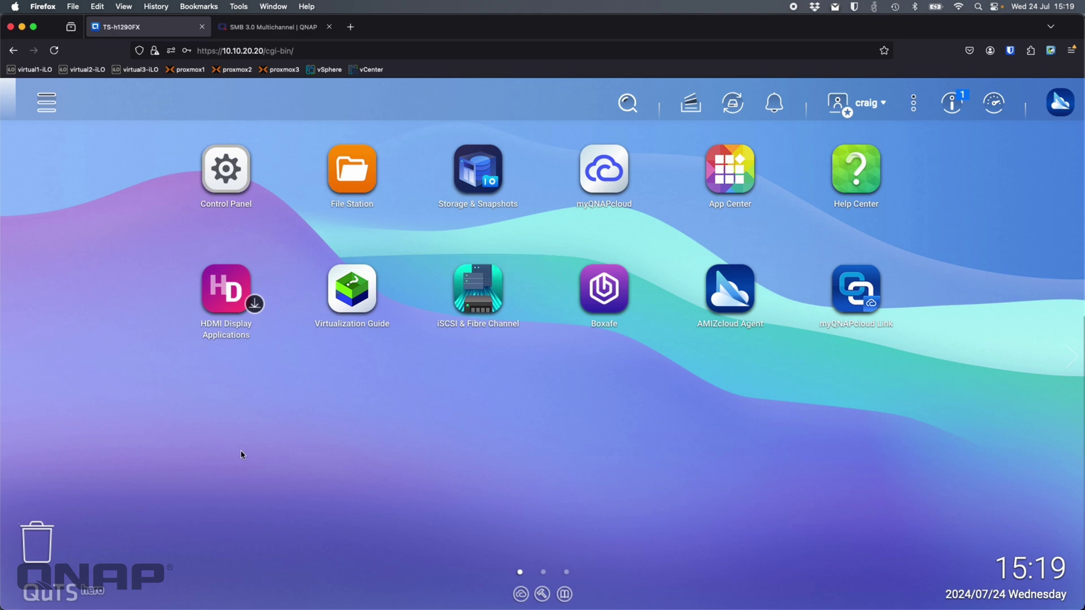
Show the Interfaces list in Network & Virtual Switch with each NAS adapter's connection status
click(47, 103)
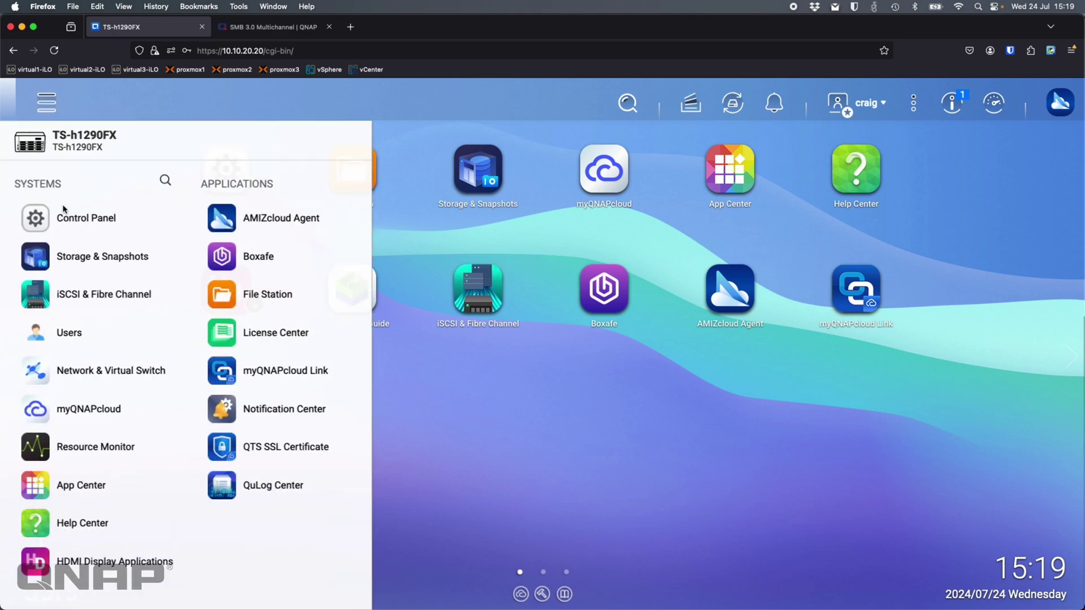
click(123, 370)
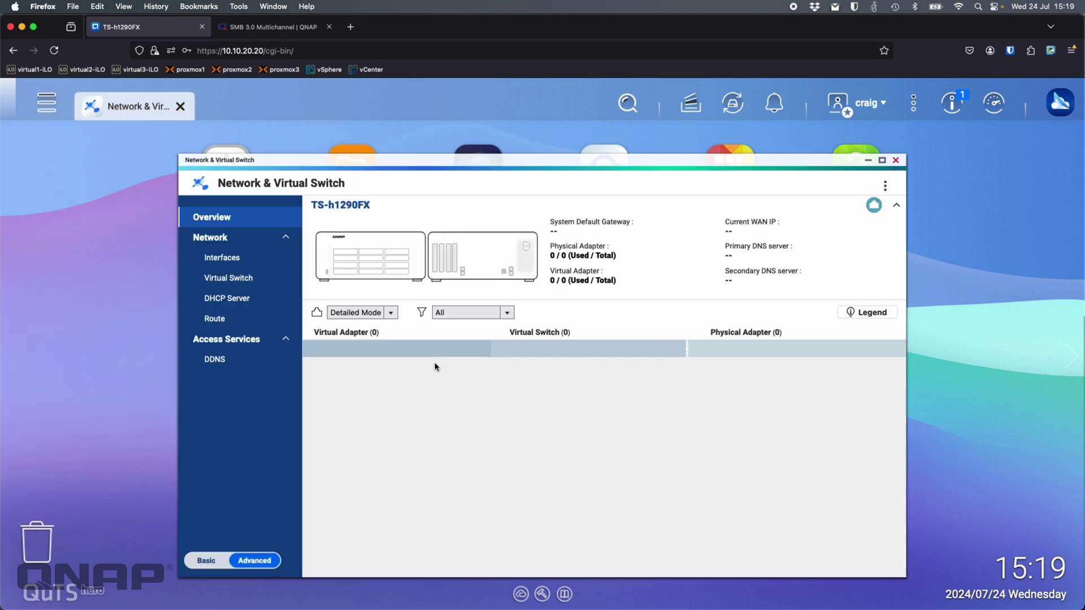
click(223, 258)
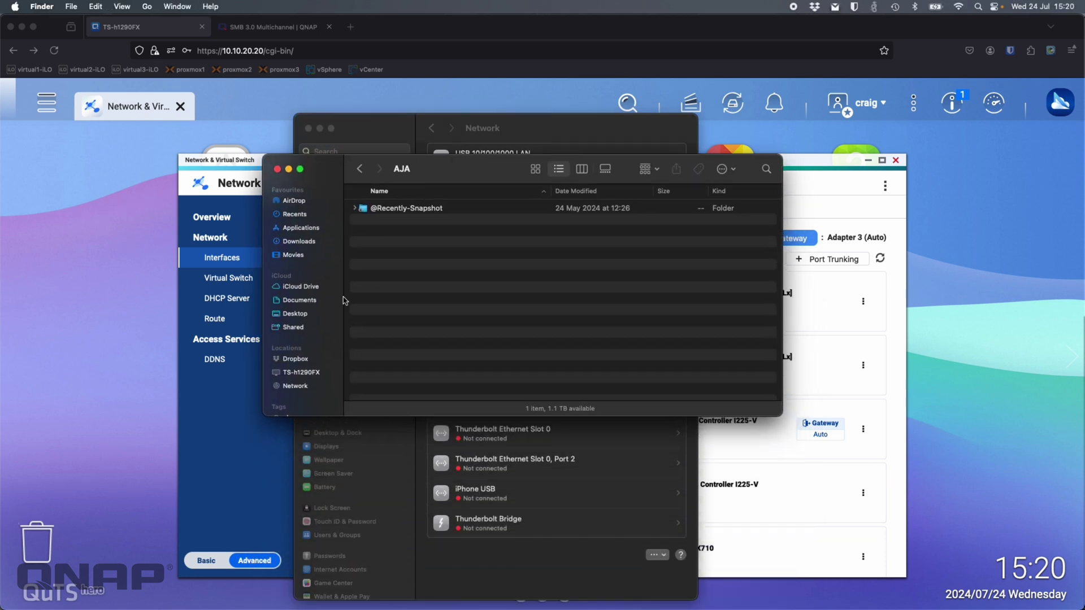
Browse into the AJA share on TS-h1290FX in Finder, then close that Finder window
click(309, 373)
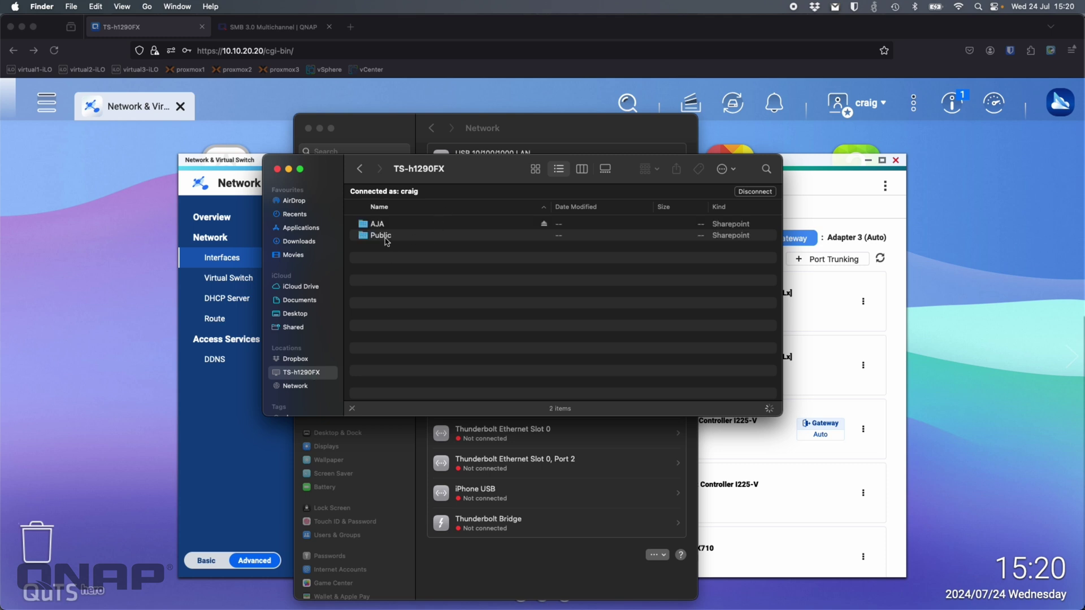
click(381, 226)
double_click(381, 226)
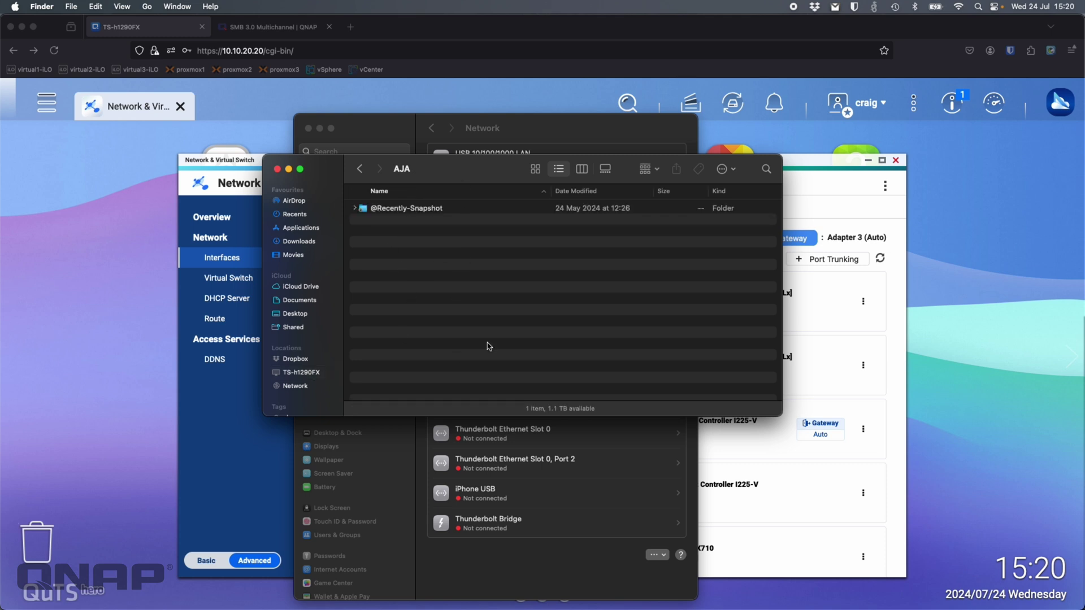
key(super+w)
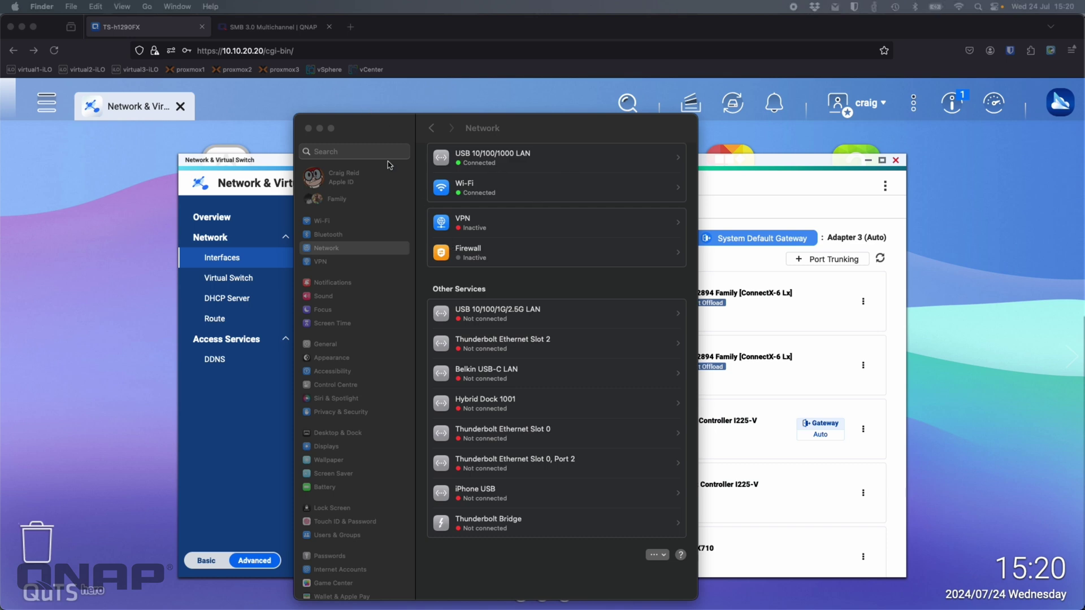
Close the macOS Network settings window
click(382, 138)
key(super+w)
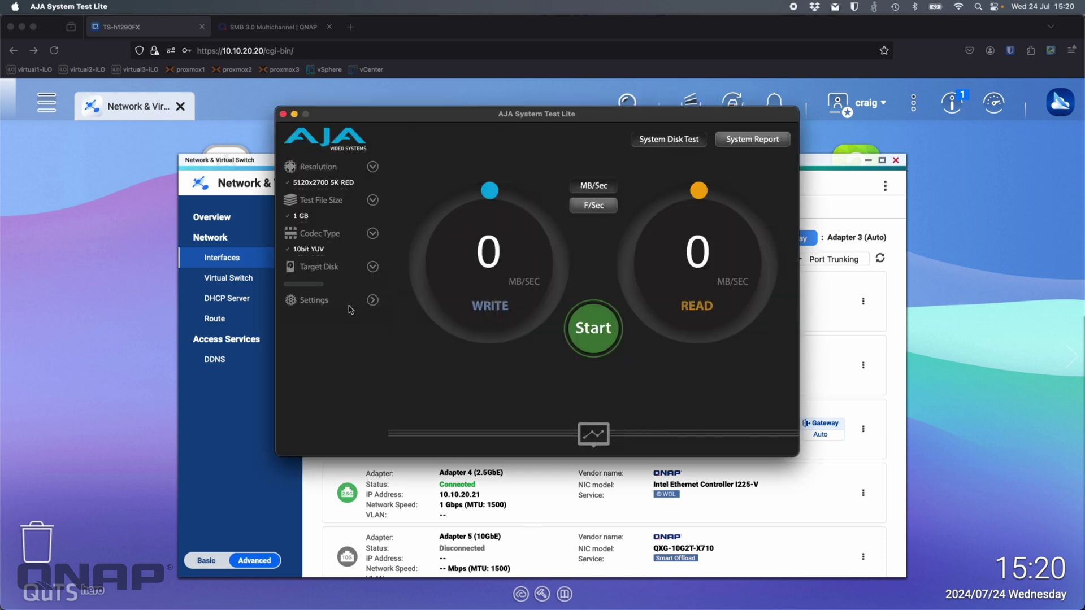
Make the AJA share on TS-h1290FX the target disk for the speed test
click(373, 270)
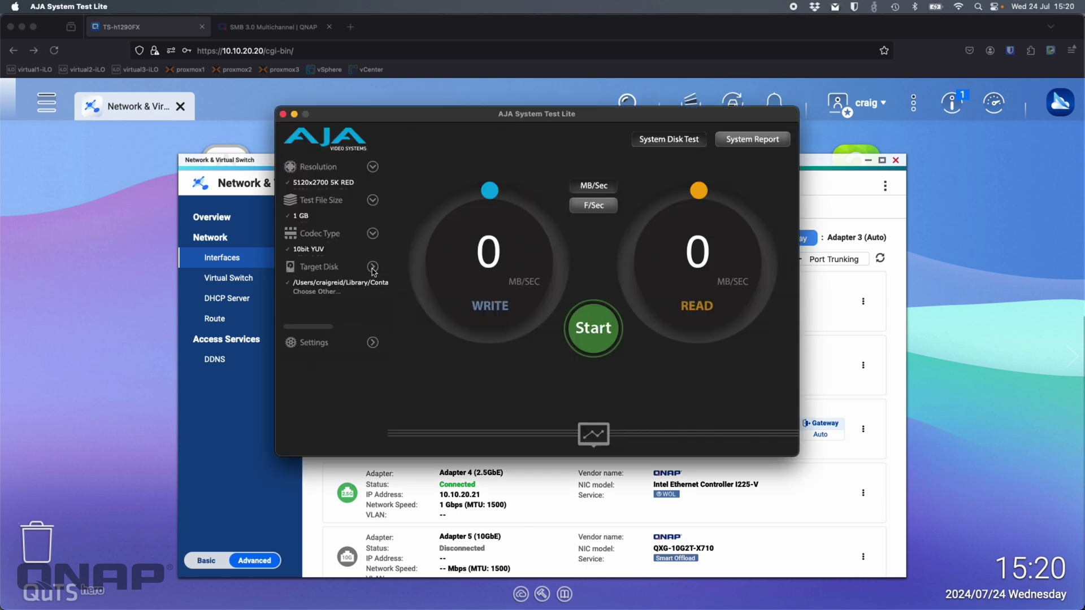
click(305, 292)
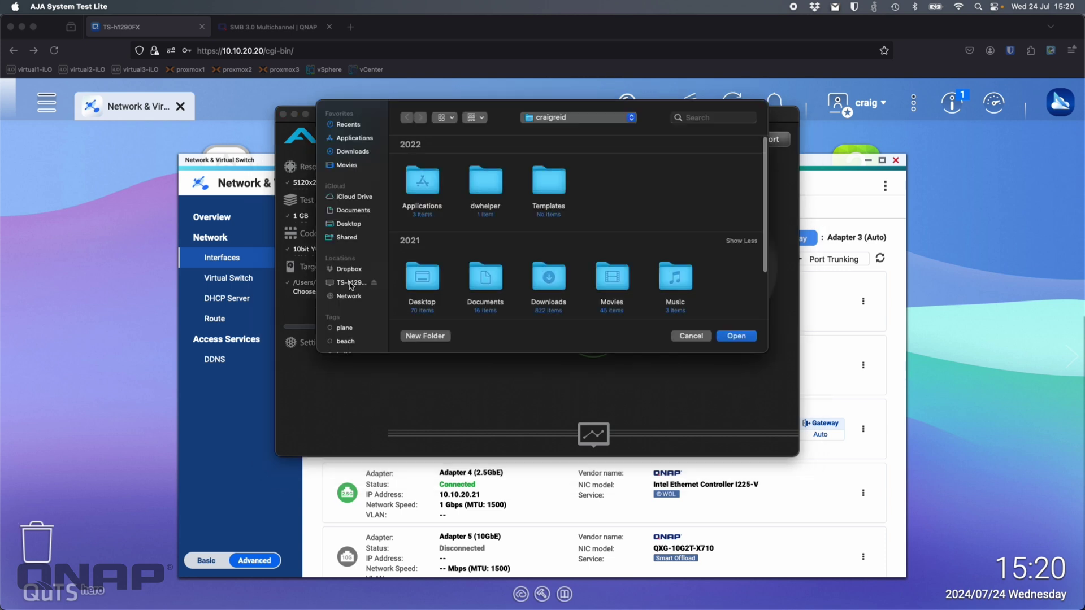
click(351, 283)
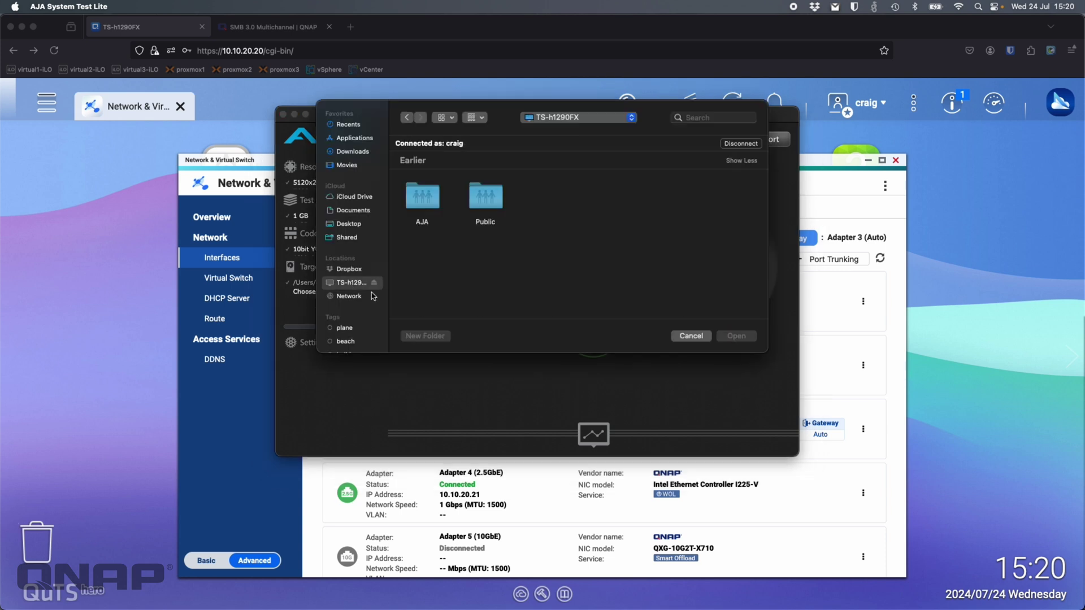
click(430, 203)
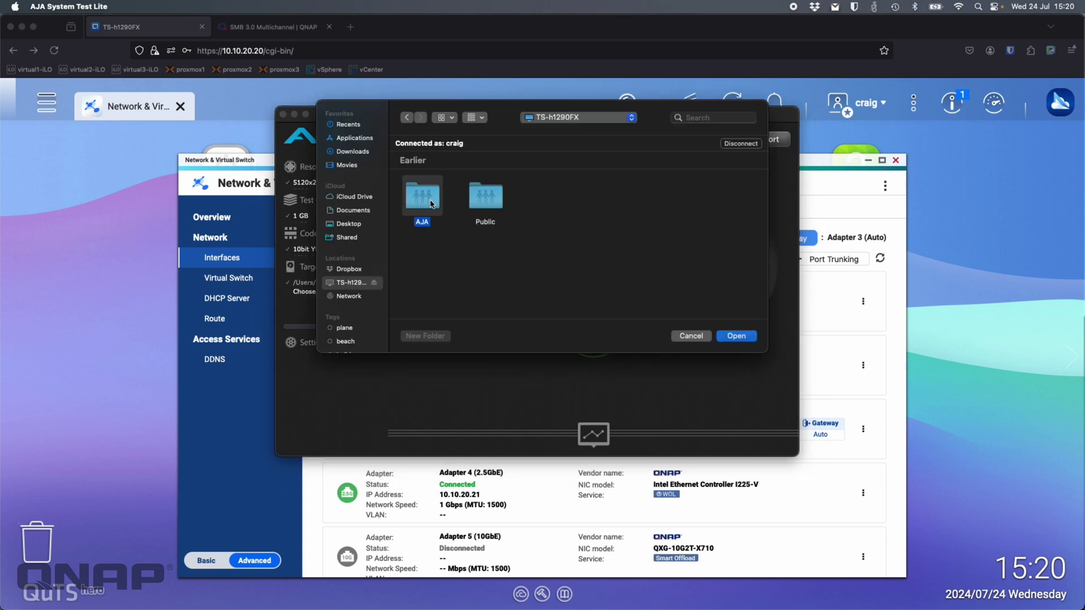
click(738, 336)
Run the disk speed test, reaching about 115 MB/s write and 119 MB/s read, then return to the NAS web interface
click(606, 331)
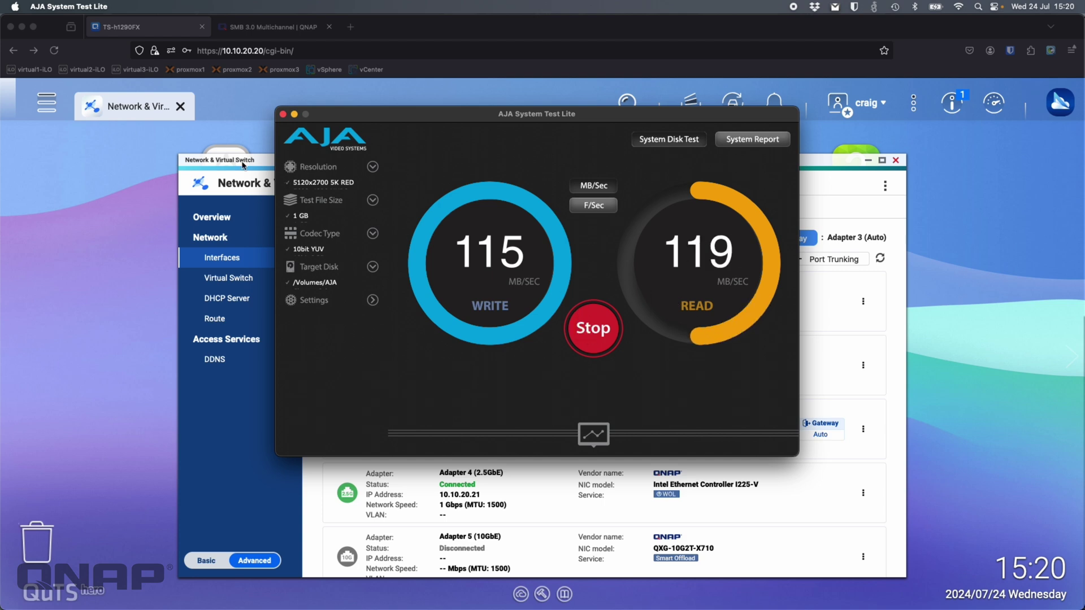
click(1003, 105)
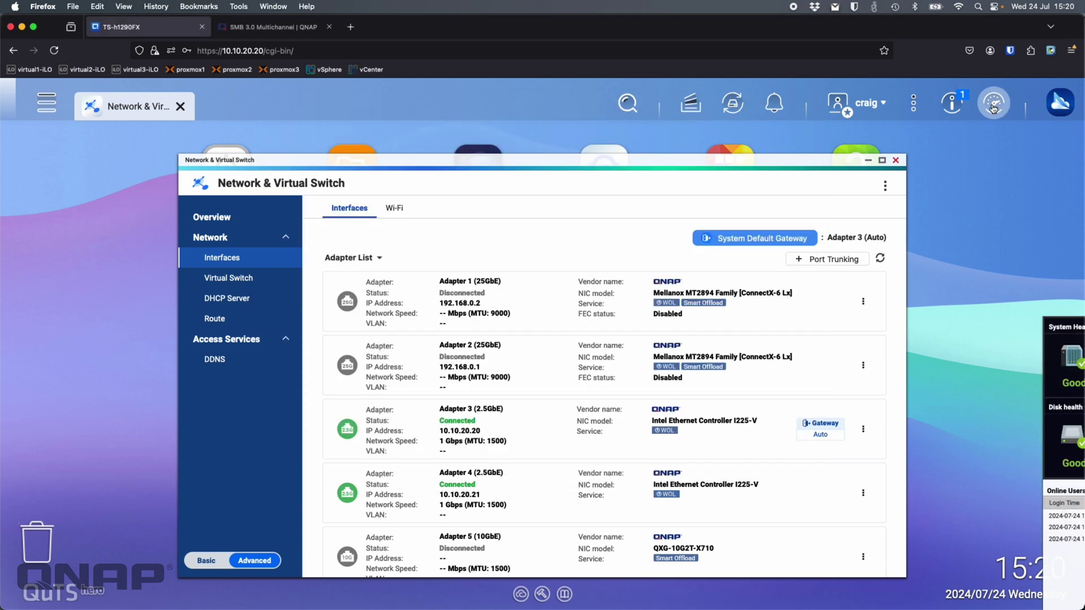
Show per-adapter network usage graphs in a maximised Resource Monitor, Adapter 4 carrying about 105 MB/s
click(862, 331)
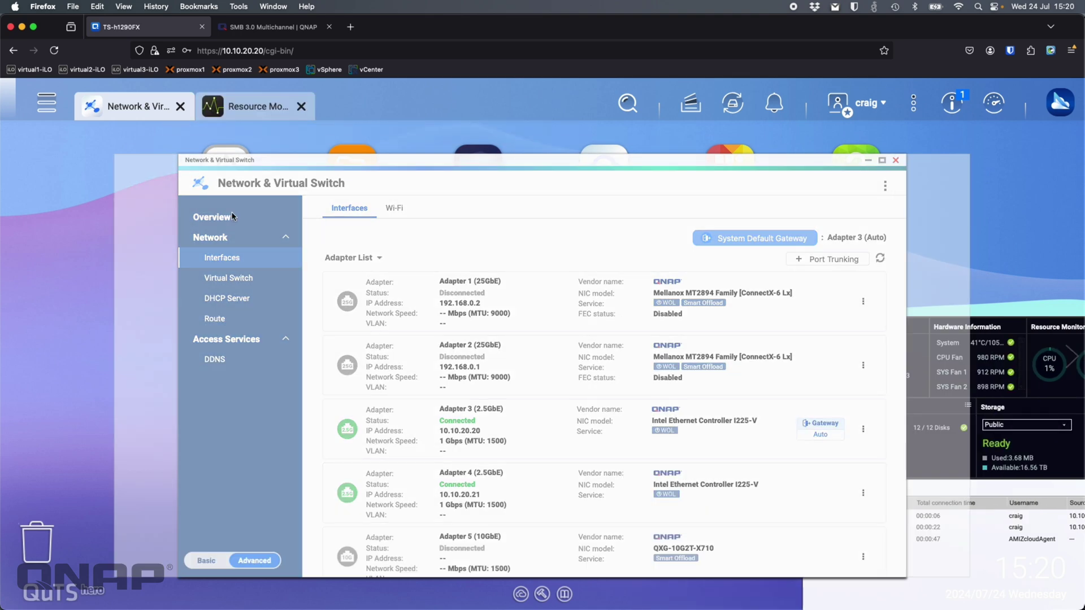
click(167, 282)
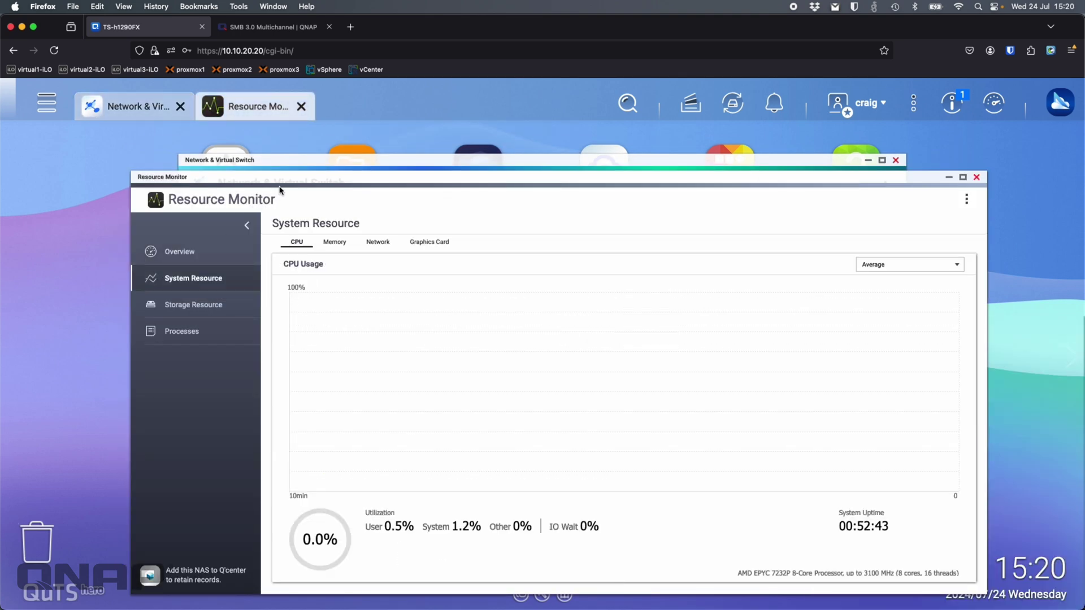
double_click(287, 180)
click(252, 191)
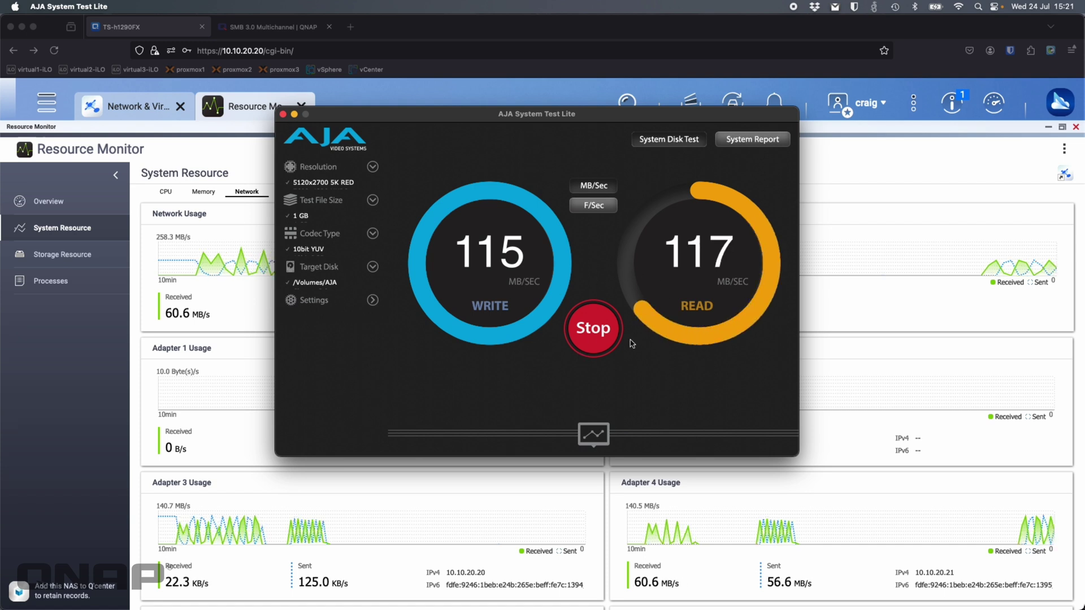
Stop the AJA speed test, hide its window and bring Finder forward
click(593, 330)
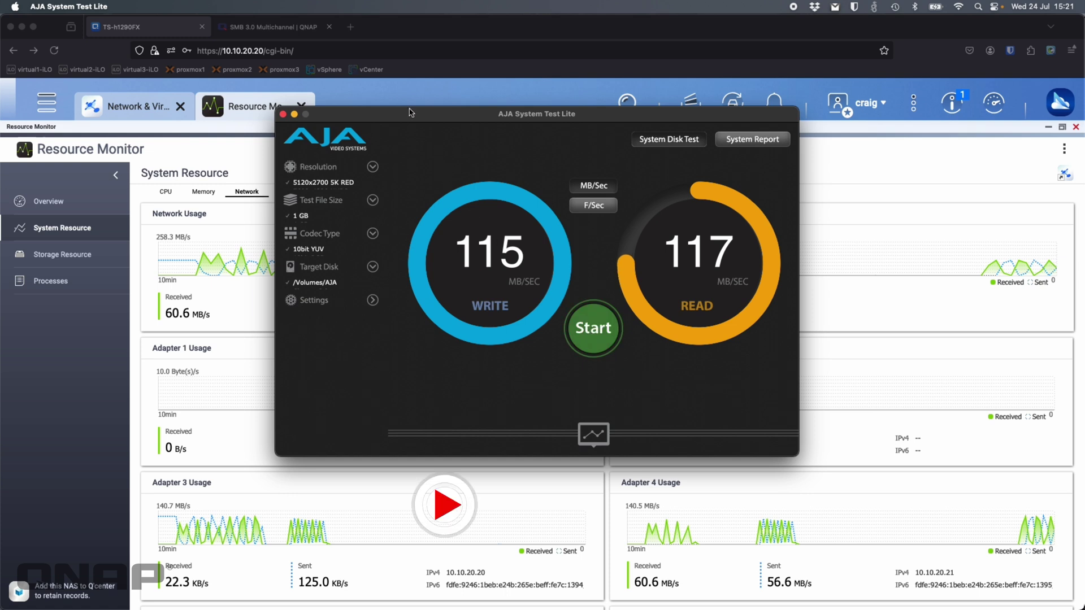
key(super+q)
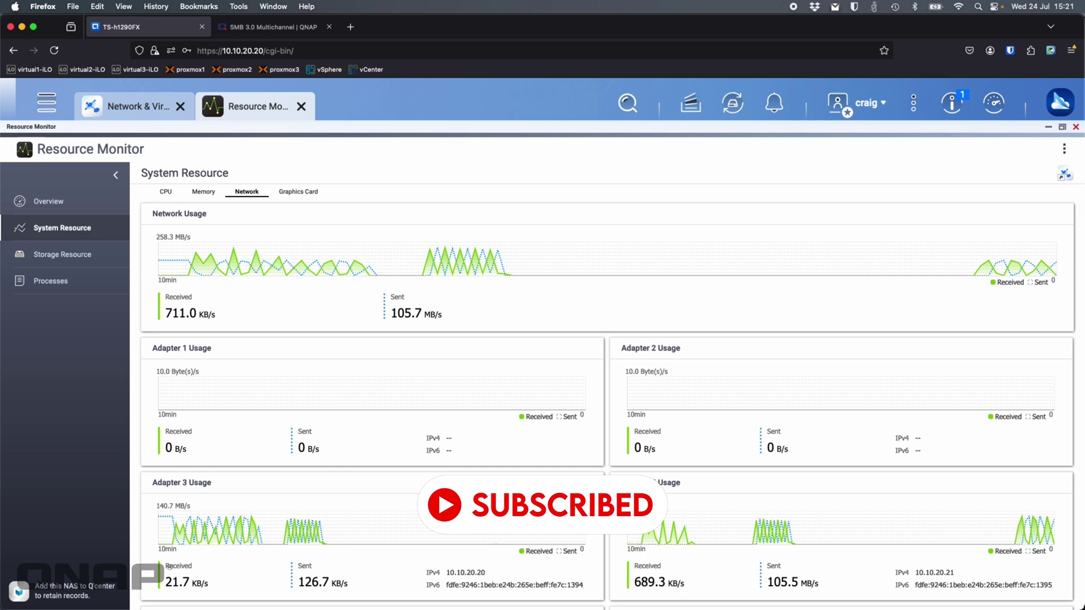
key(super+Tab)
Show the TS-h1290FX shared folders in Finder and position the Network settings window over them
click(326, 476)
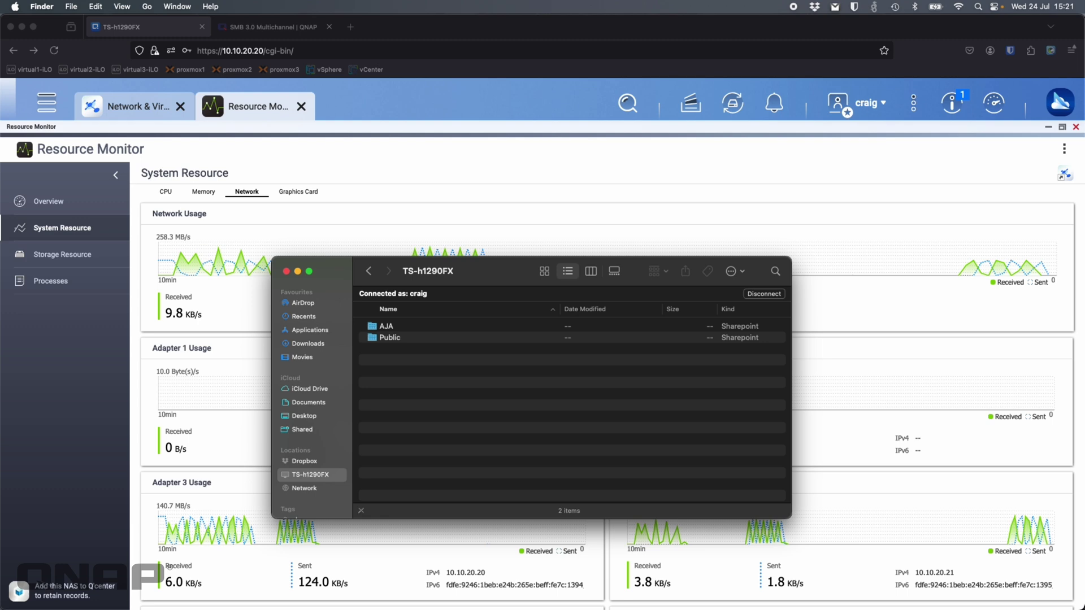
drag(470, 248, 405, 112)
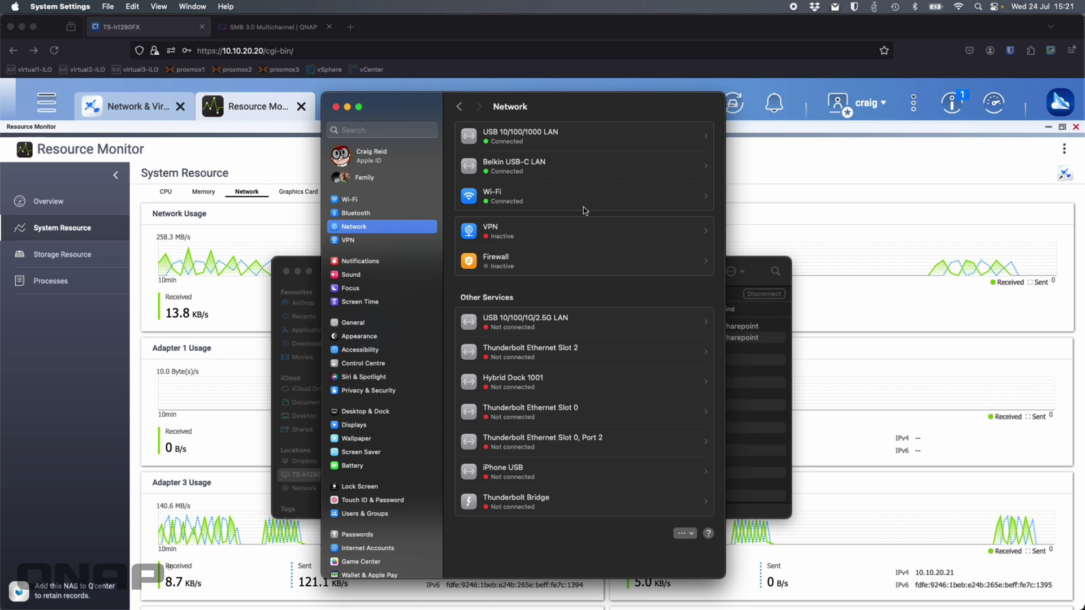
View the Belkin USB-C LAN adapter's IPv4/DHCP details, then close System Settings
click(554, 166)
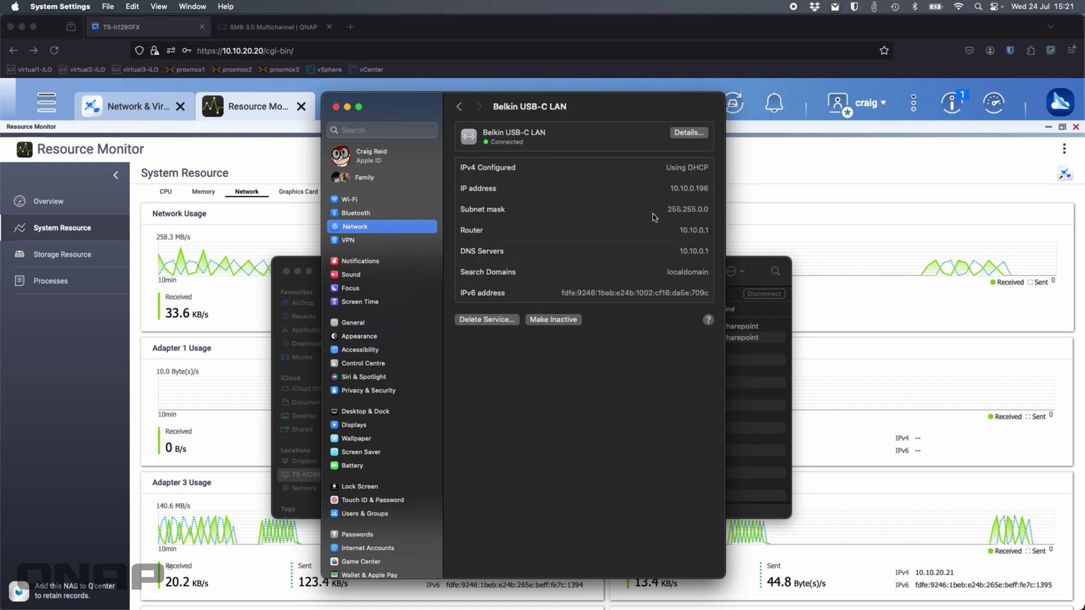
click(336, 107)
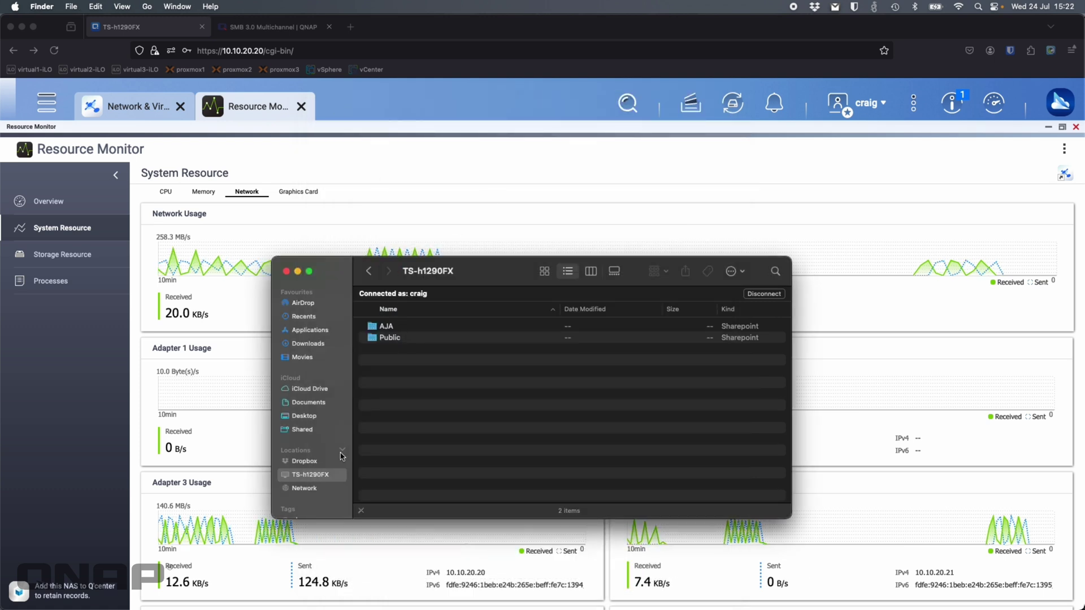
Reopen the AJA share via the TS-h1290FX sidebar entry after the stale-link alert, then bring up AJA System Test Lite
double_click(400, 330)
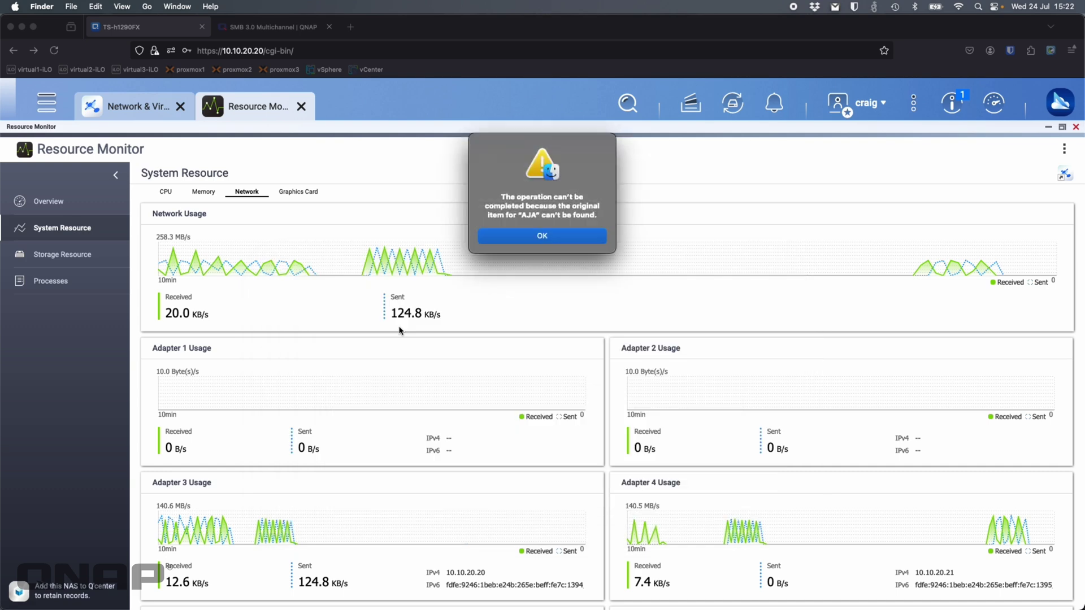
click(554, 239)
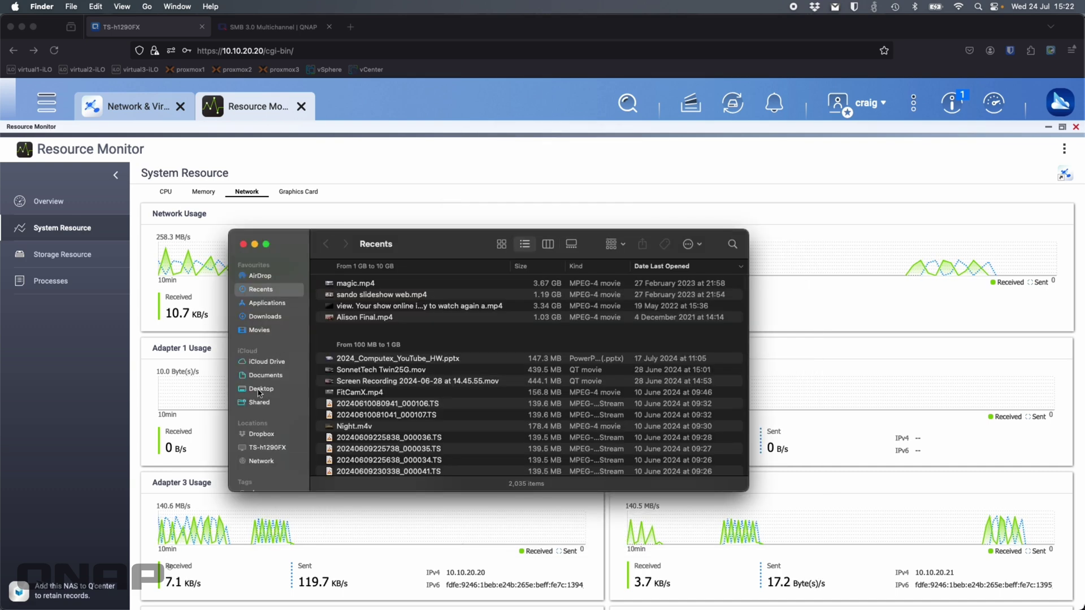
click(261, 448)
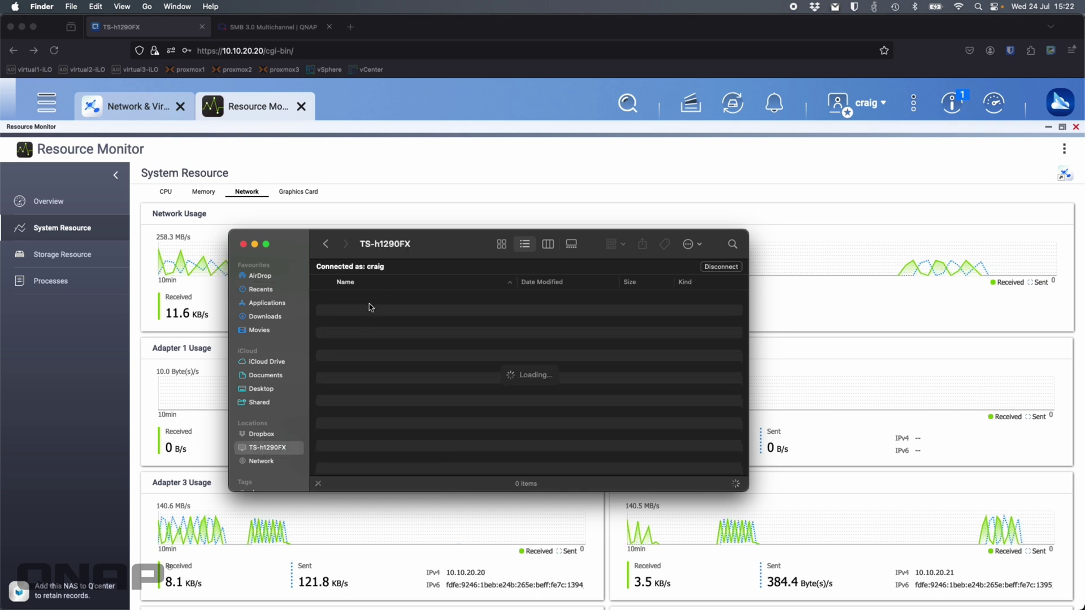
double_click(343, 301)
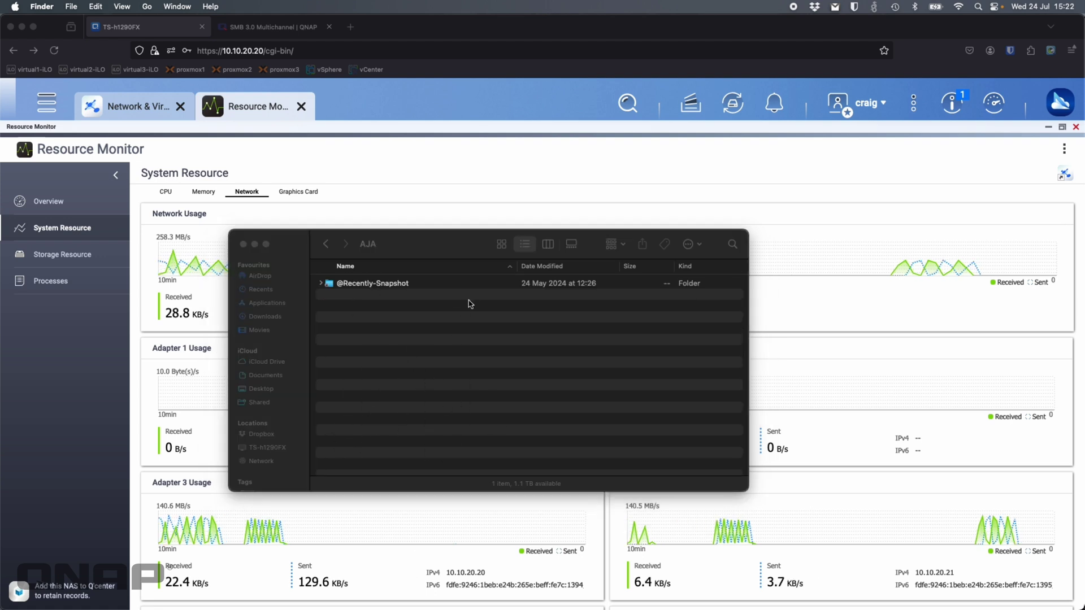
click(372, 268)
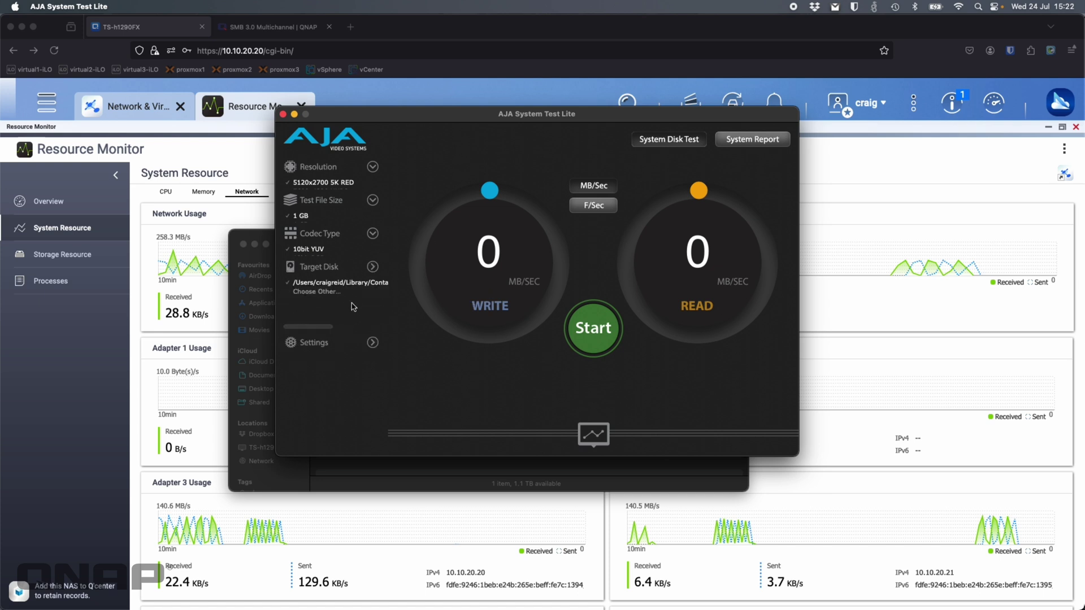
Target the AJA share on TS-h1290FX and start the speed test, now reaching about 225 MB/s
click(317, 292)
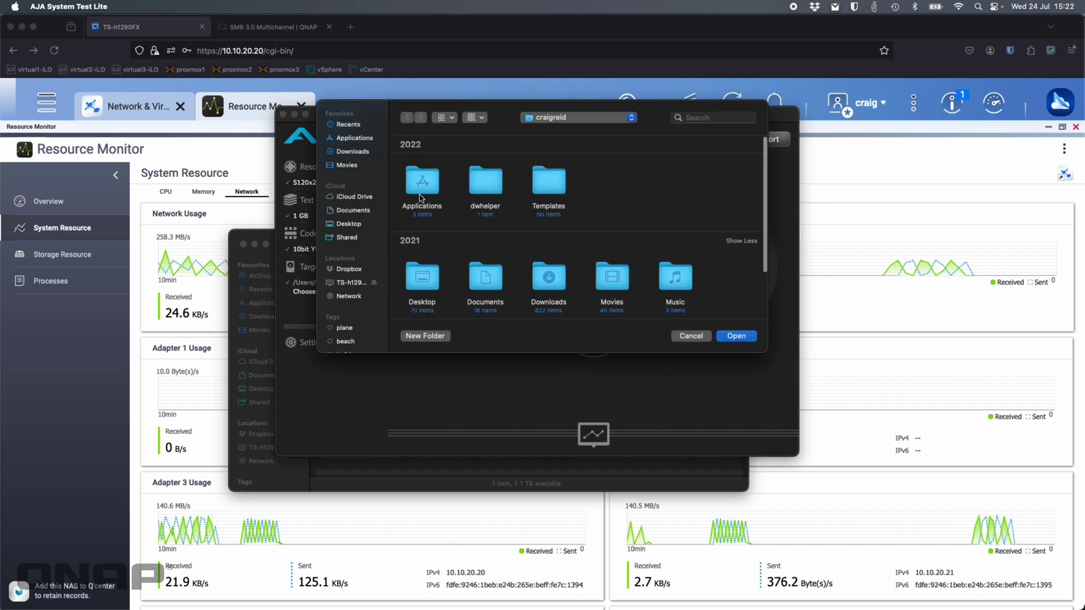
click(355, 283)
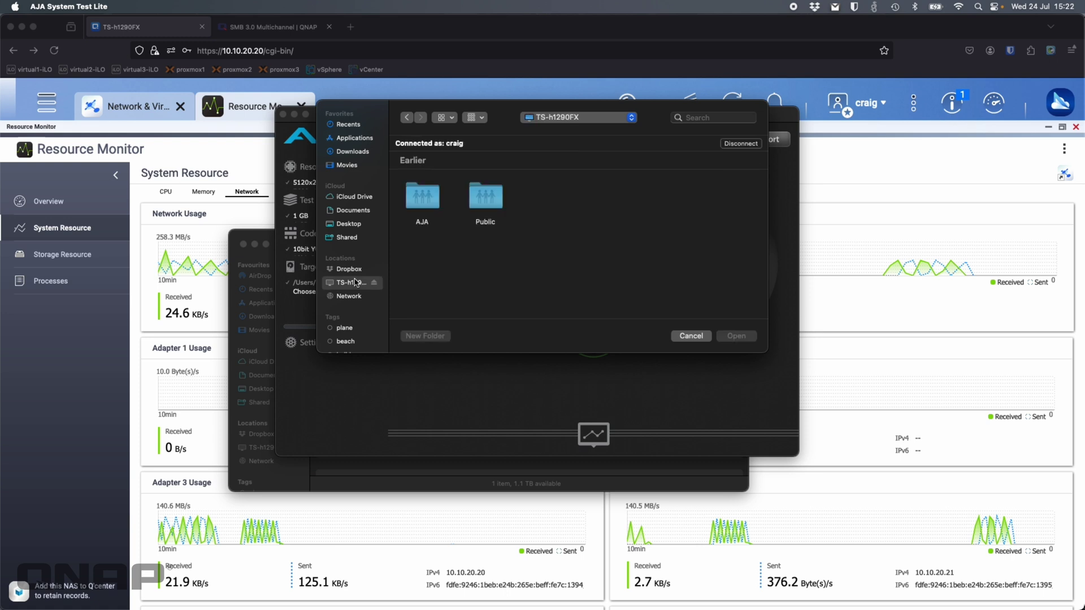
double_click(423, 205)
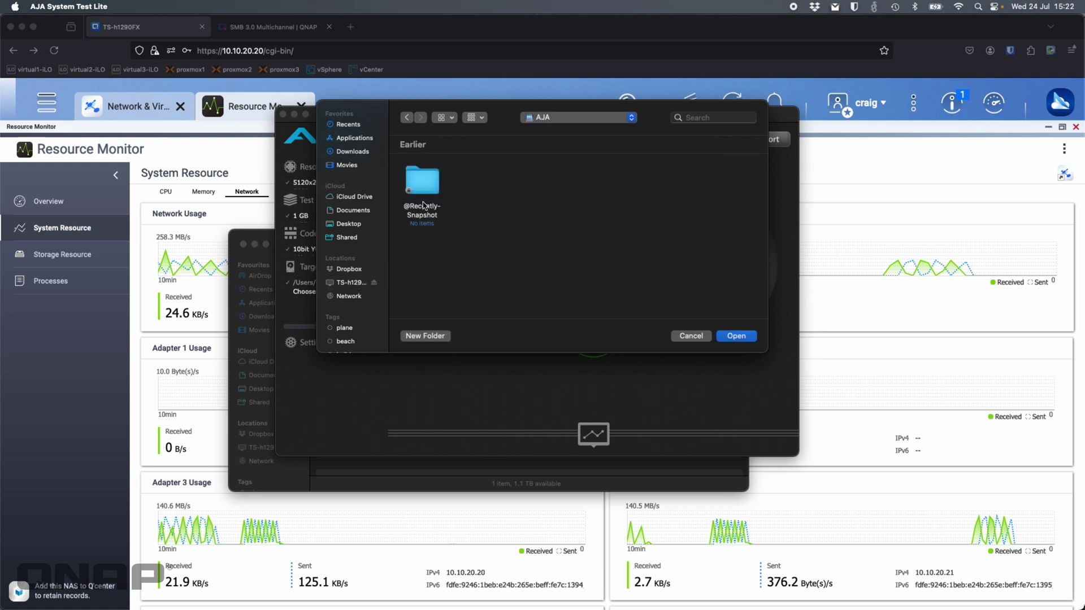
click(726, 337)
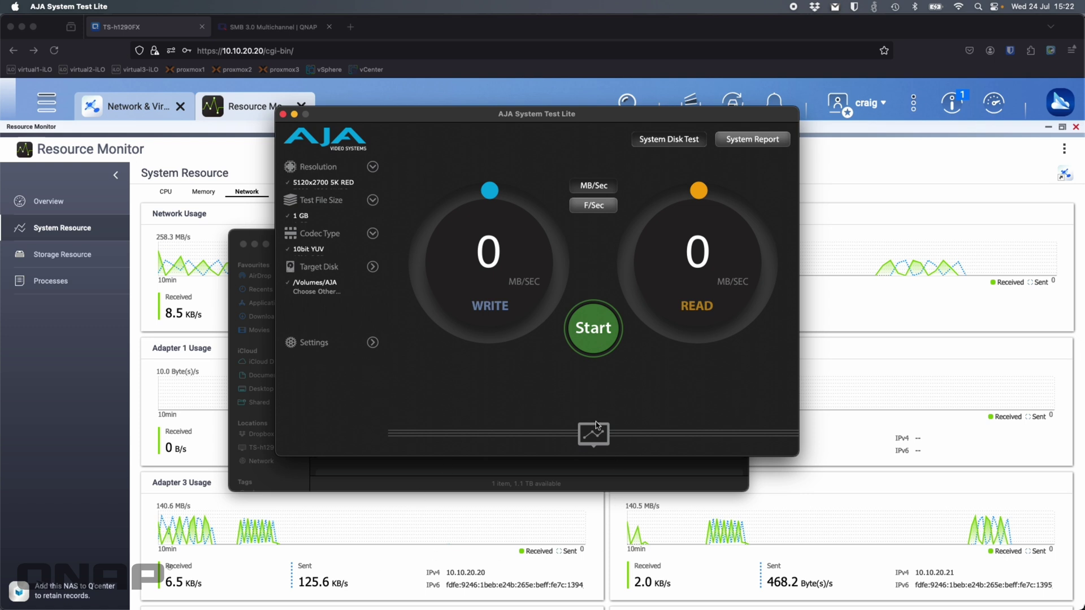
click(590, 332)
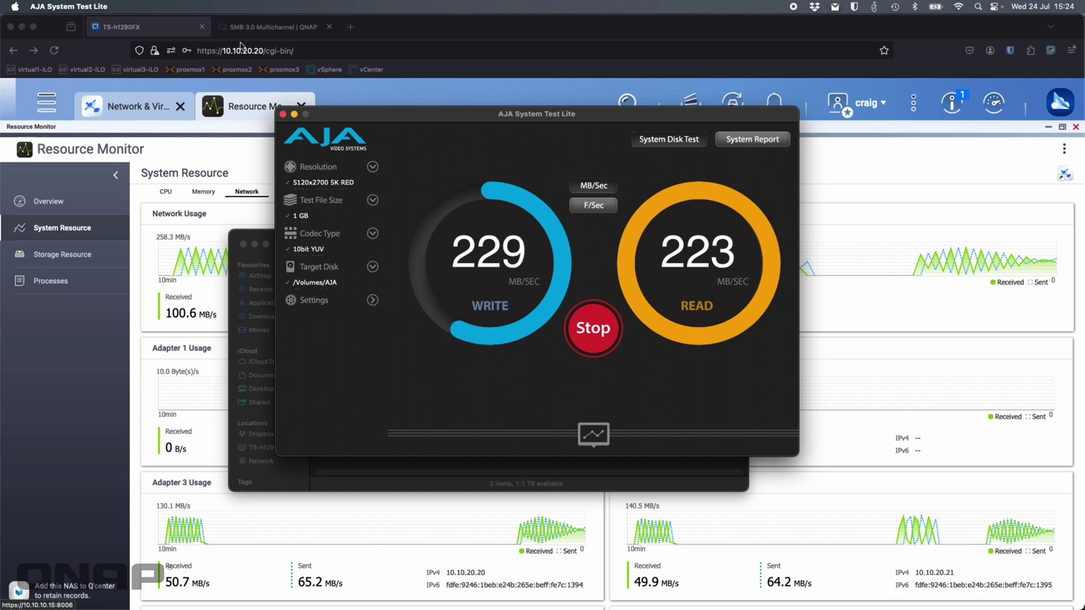
Glance at the SMB 3.0 Multichannel article, then go to the NAS Control Panel's Win/Mac/NFS/WebDAV settings
click(271, 26)
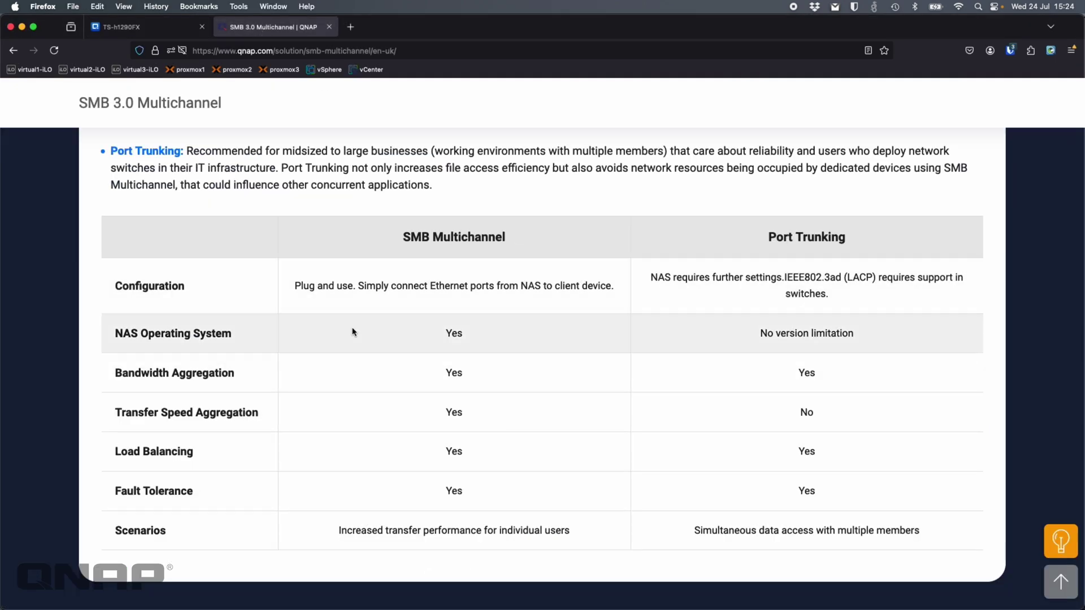
click(131, 27)
click(47, 106)
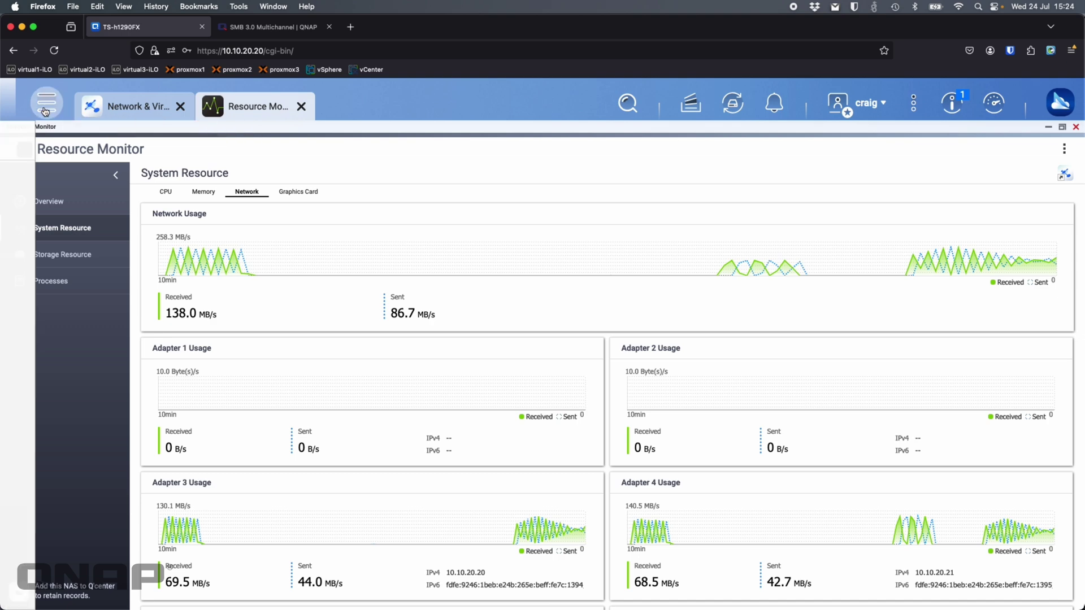
click(88, 217)
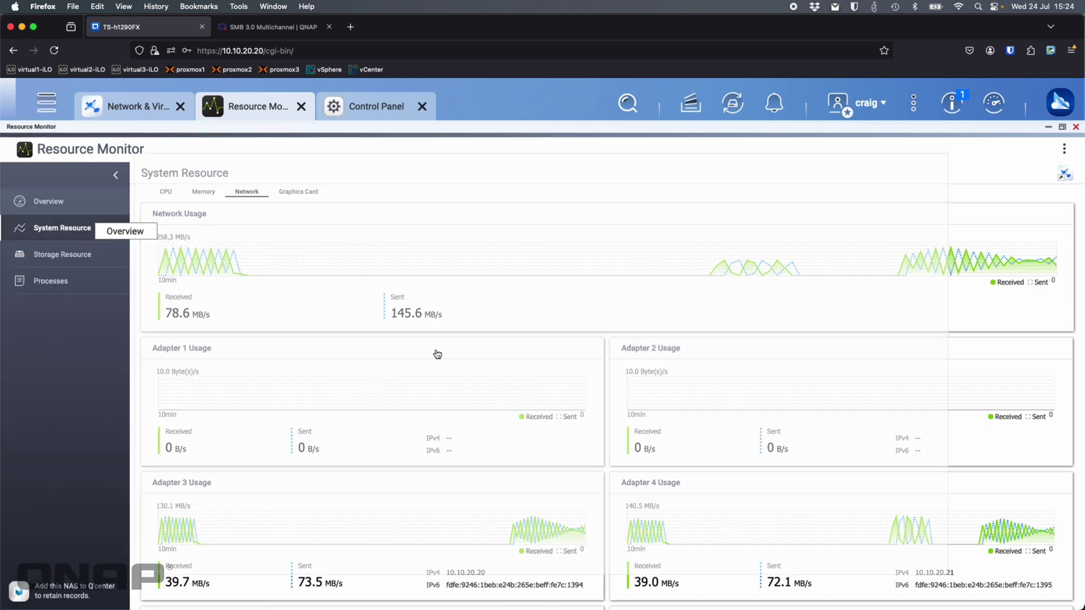
click(709, 458)
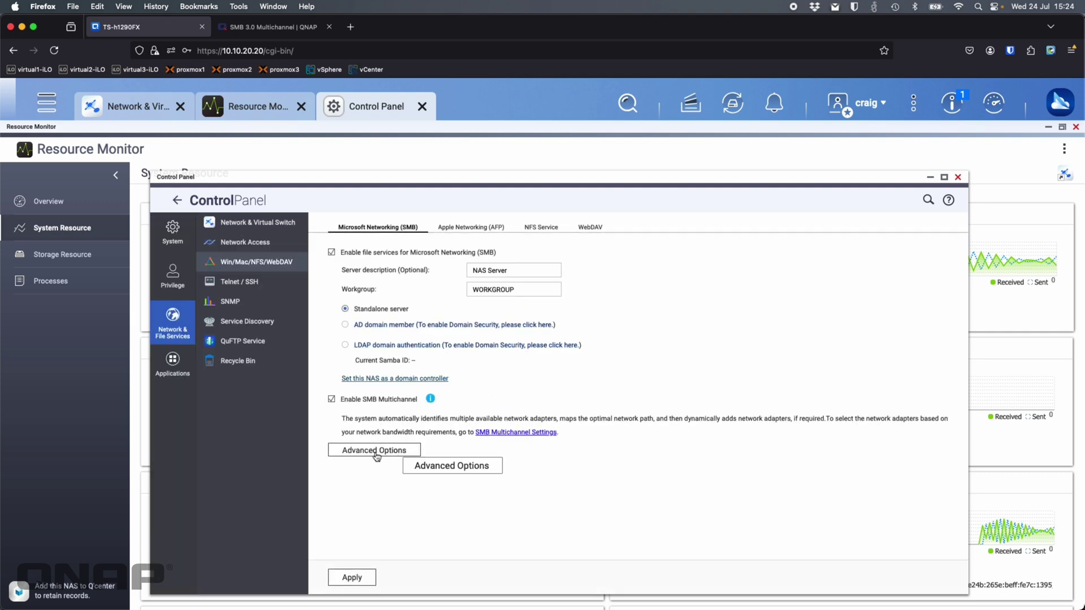
Review the advanced SMB options unchanged, then bring Resource Monitor back to the front
click(369, 455)
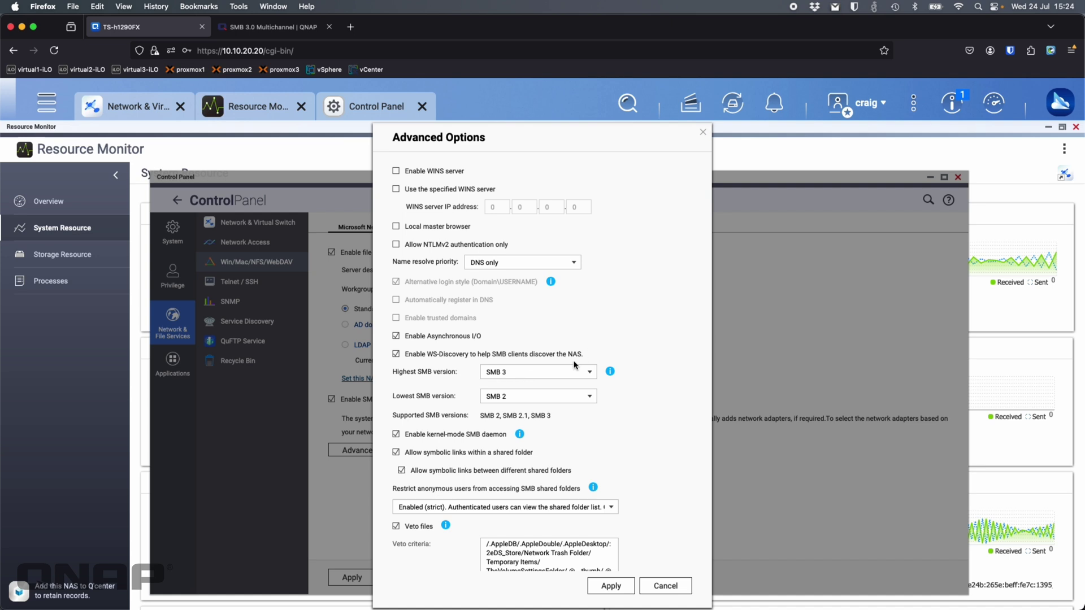
click(685, 587)
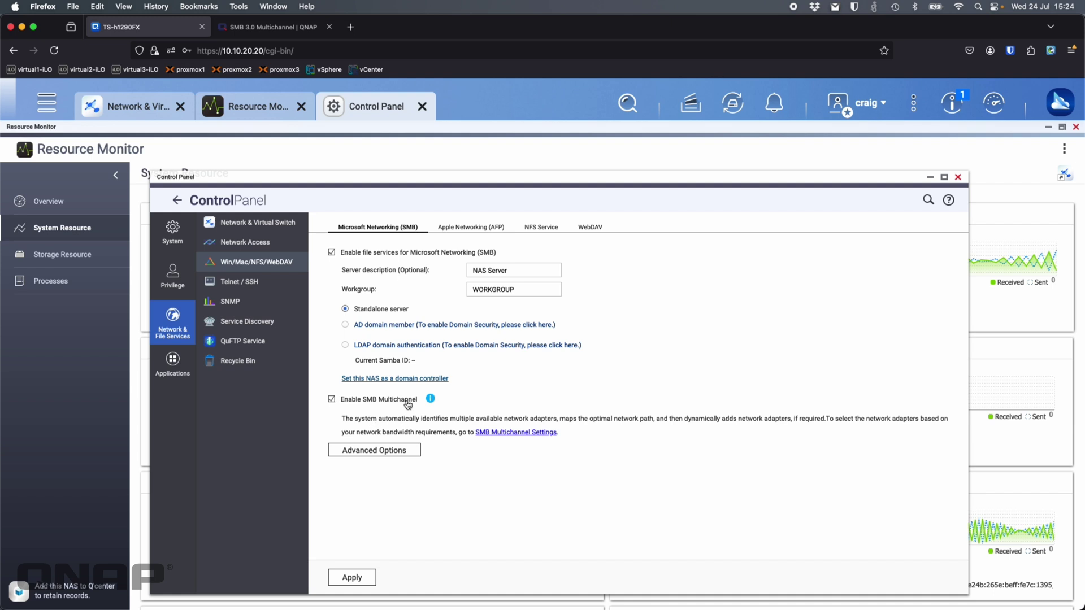
click(454, 126)
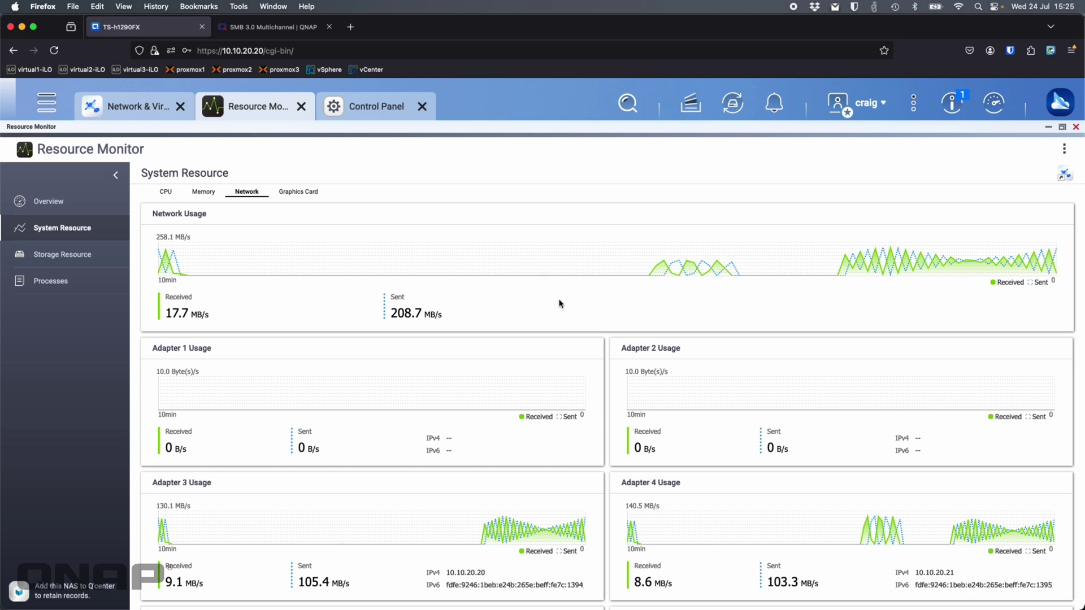
Show the NAS interface list with Adapters 3 and 4 connected at 10.10.20.20 and .21
click(149, 117)
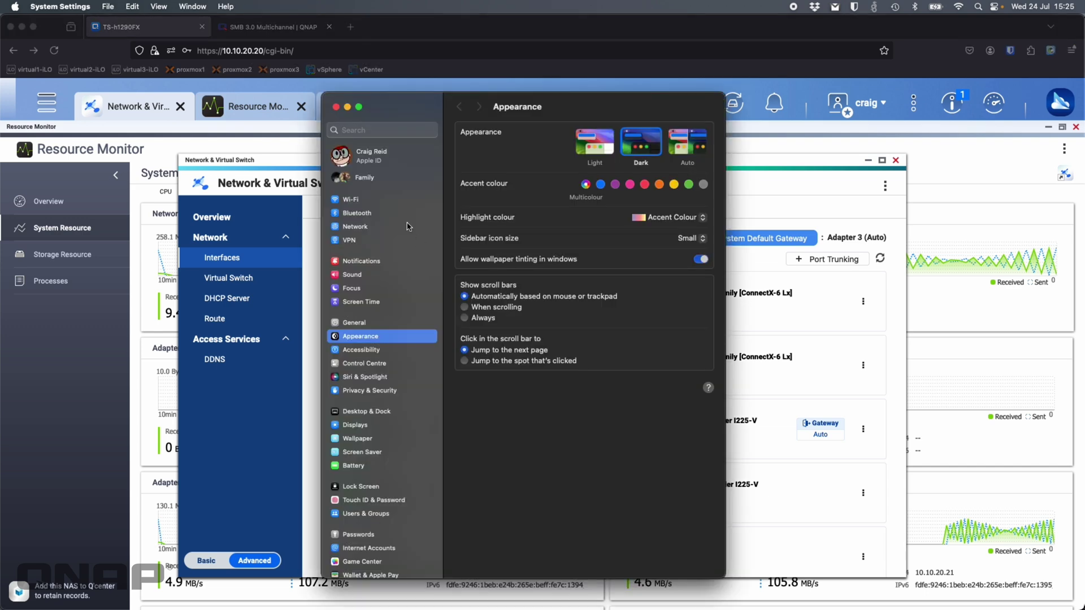
Review the Belkin USB-C LAN and USB 10/100/1000 LAN IP details, then return to the NAS adapter list
click(381, 225)
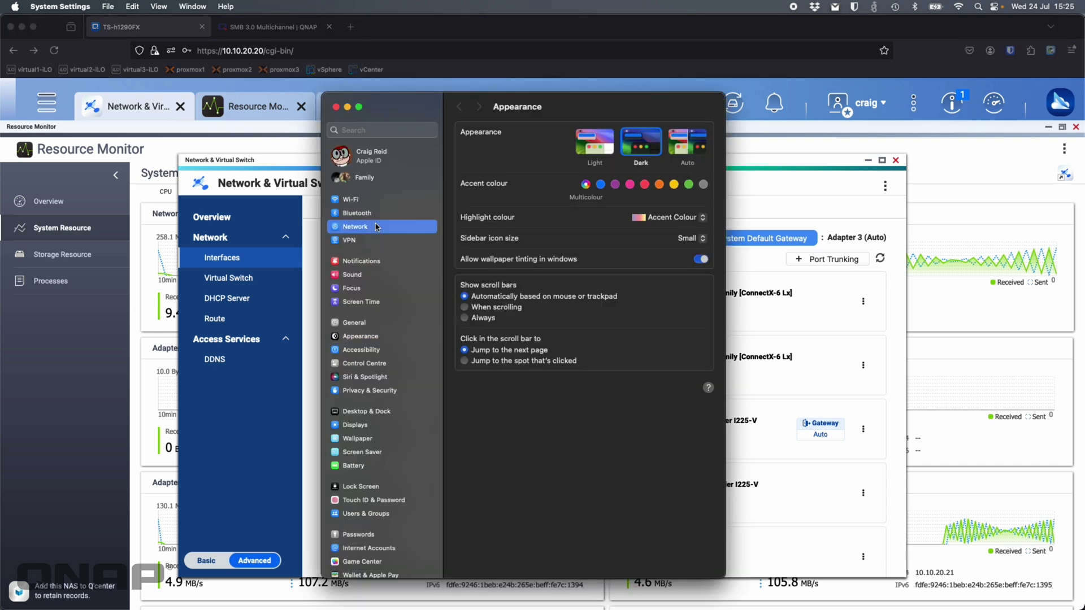
click(537, 172)
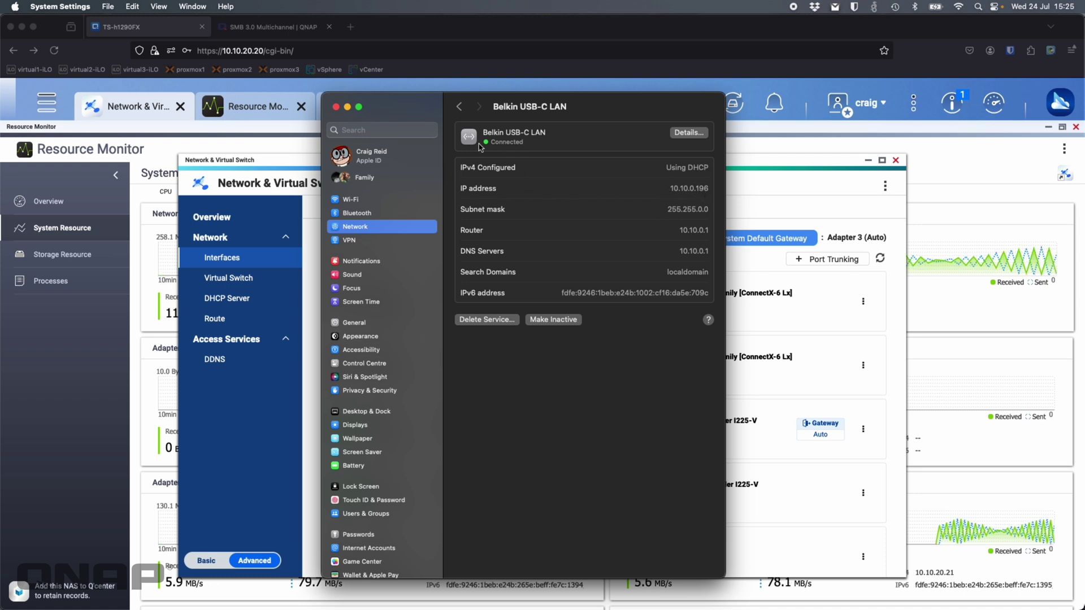
click(463, 111)
click(509, 137)
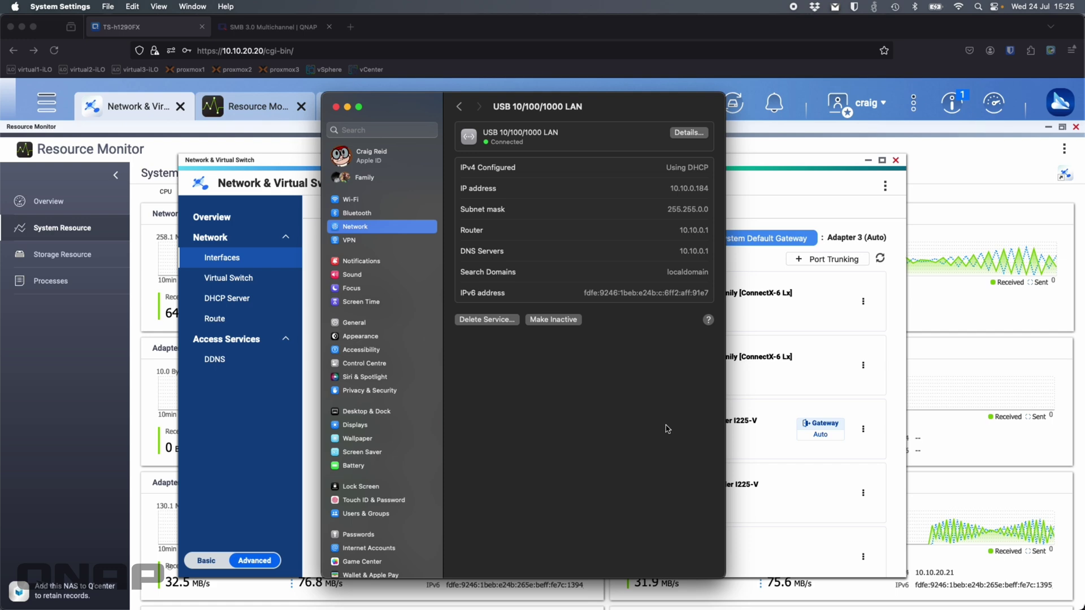
click(788, 160)
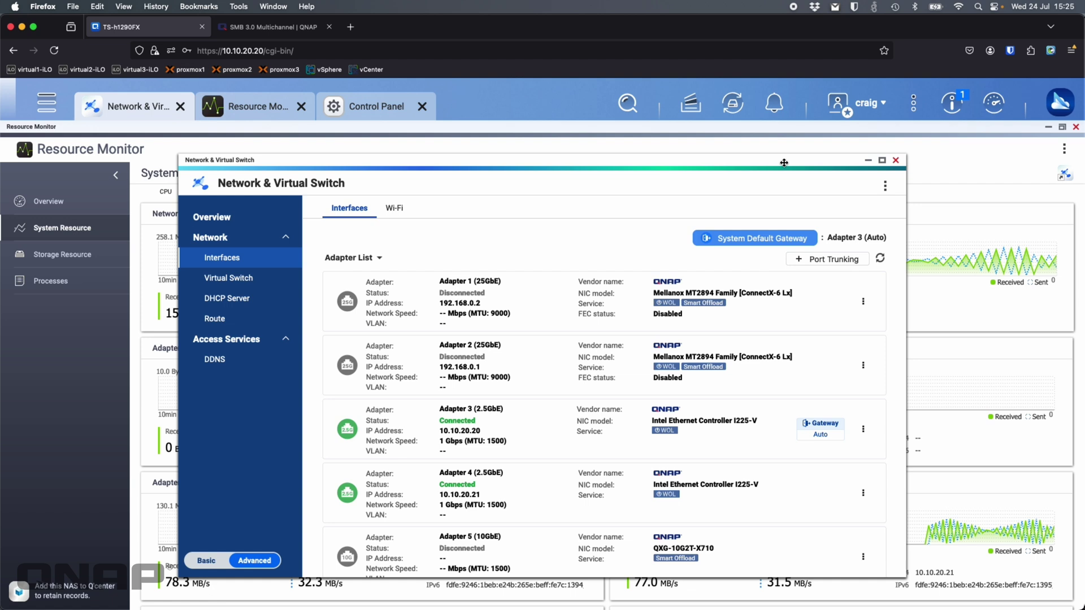
Bring back the Control Panel's Win/Mac/NFS/WebDAV page showing SMB Multichannel enabled
click(516, 135)
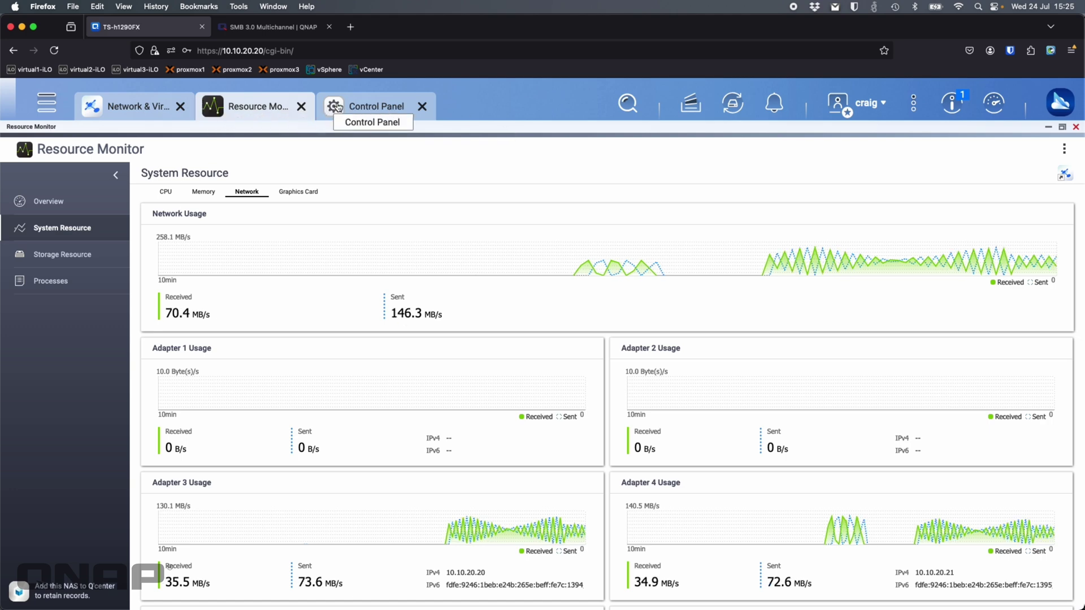
click(373, 106)
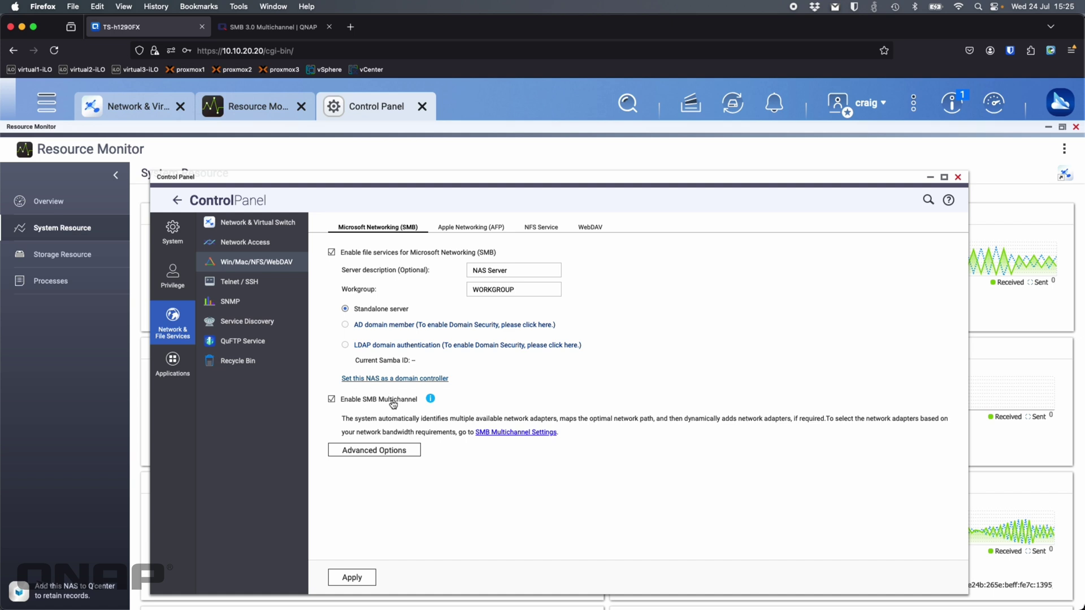